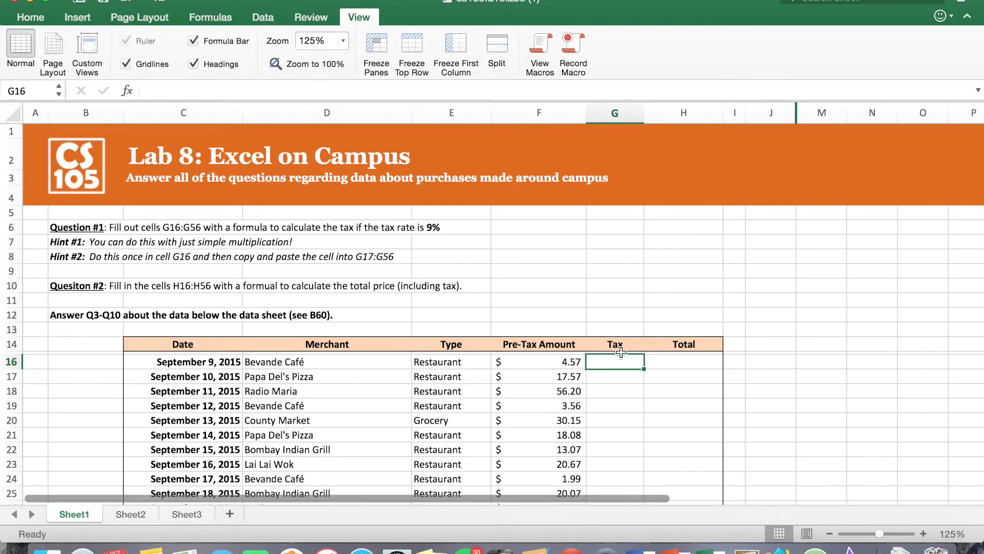
# - Enter the formula =.09*F16 in cell G16 to calculate the 9% tax on the first purchase
pyautogui.write('=.')
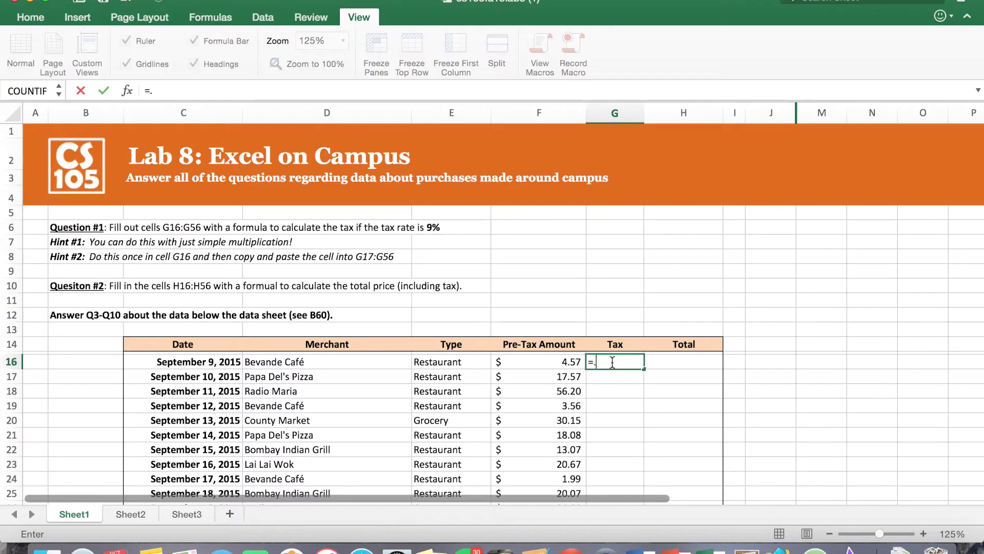
pyautogui.write('09*')
pyautogui.click(572, 364)
pyautogui.press('Return')
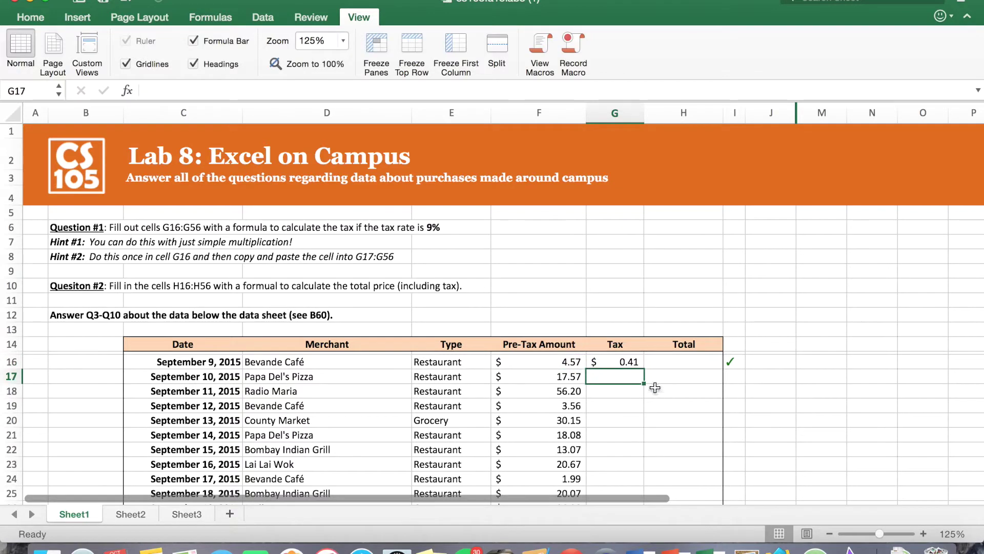
# - Fill the tax formula from G16 down to G56 and undo that fill
pyautogui.click(634, 365)
pyautogui.moveTo(644, 368); pyautogui.dragTo(615, 372)
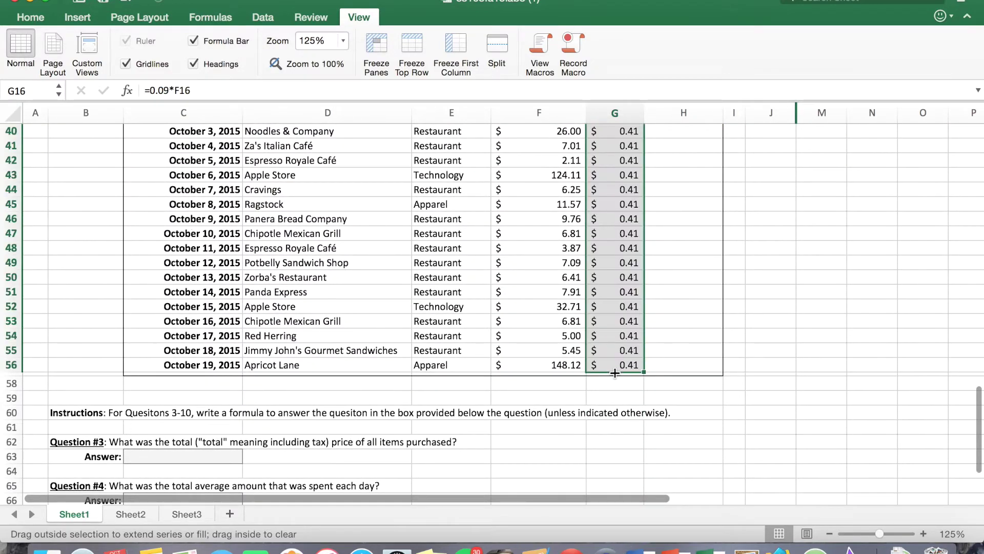
pyautogui.scroll(15, 227, 140)
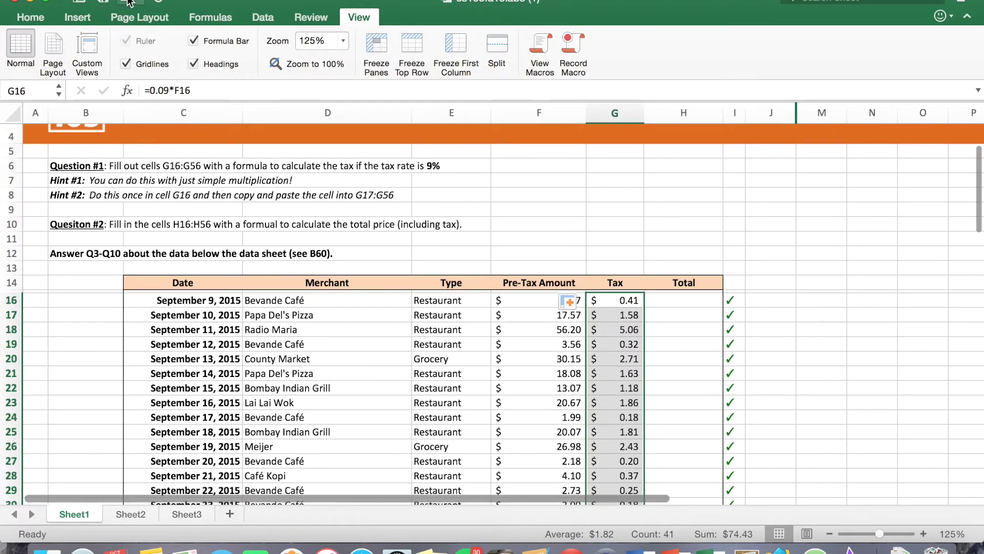
pyautogui.click(128, 2)
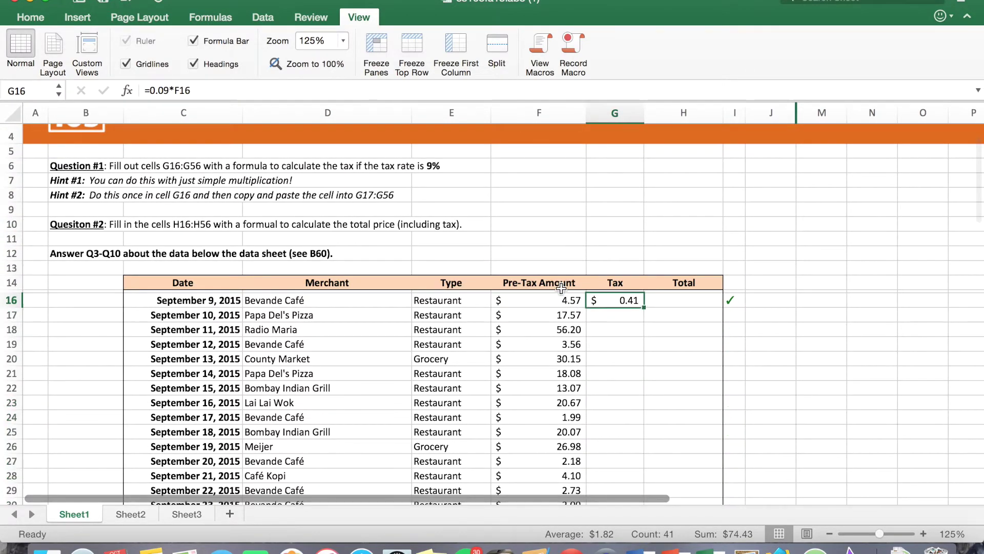
# - Copy the tax formula in G16 down the Tax column through G56
pyautogui.doubleClick(645, 307)
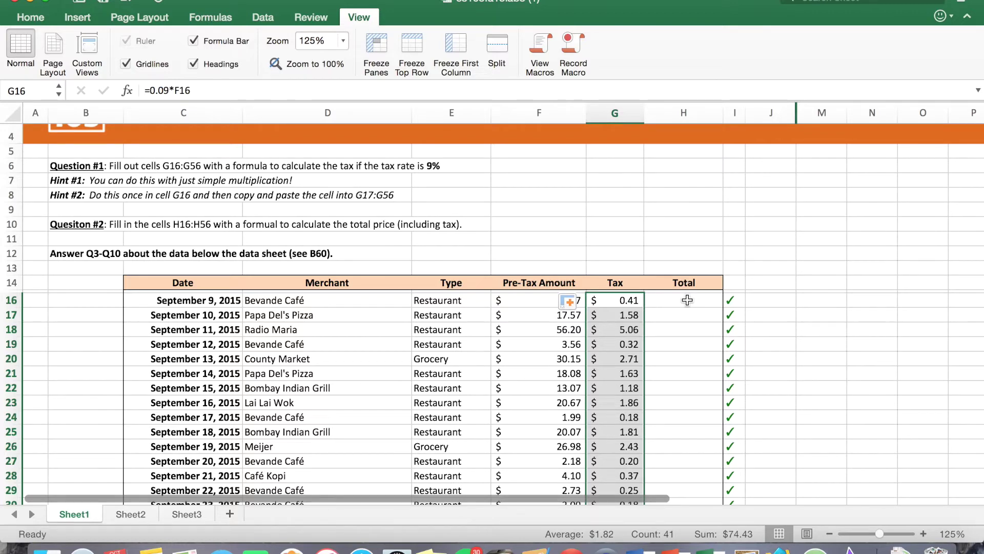
# - Enter =F16+G16 in cell H16 for the total price and fill it down the Total column through H56
pyautogui.click(688, 300)
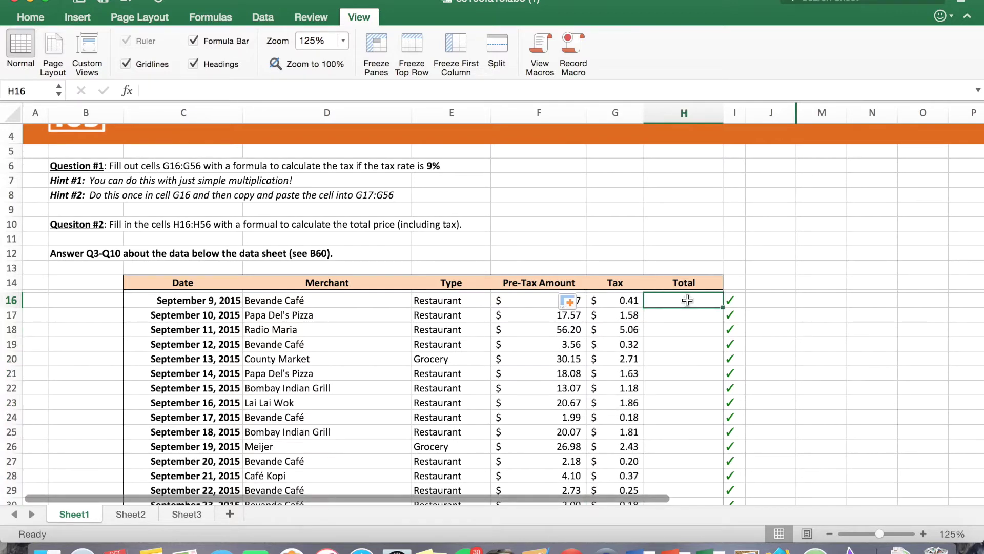
pyautogui.write('=')
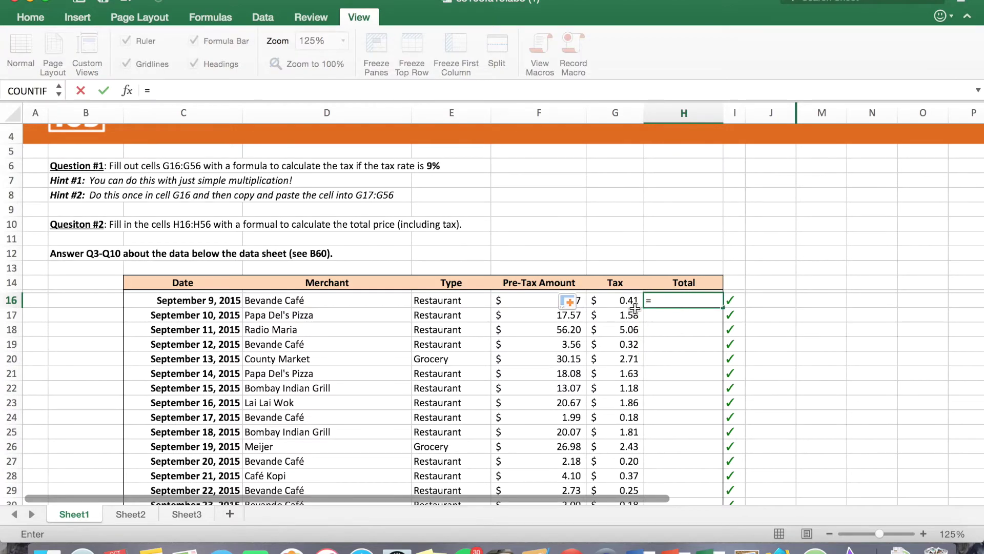
pyautogui.click(582, 301)
pyautogui.write('+')
pyautogui.click(624, 302)
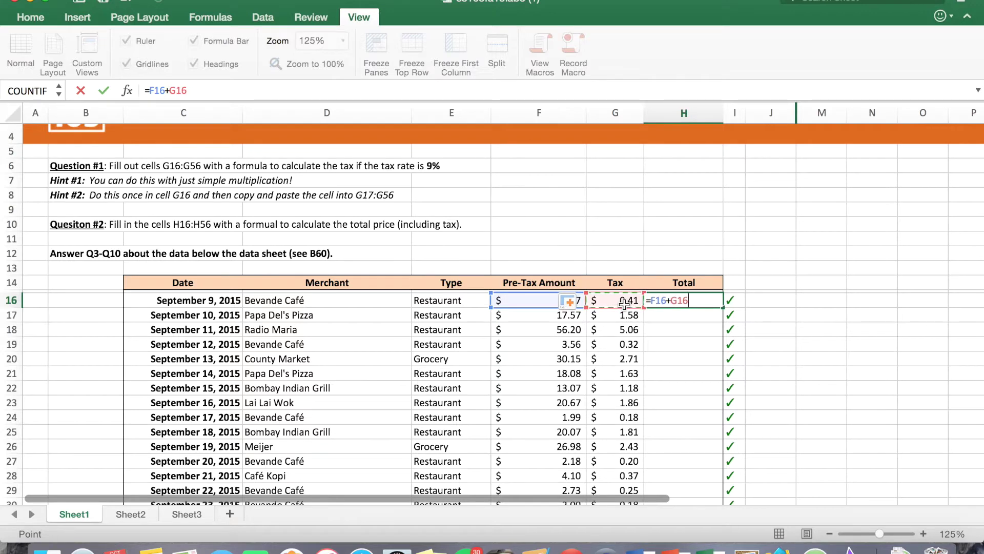
pyautogui.press('Return')
pyautogui.click(701, 300)
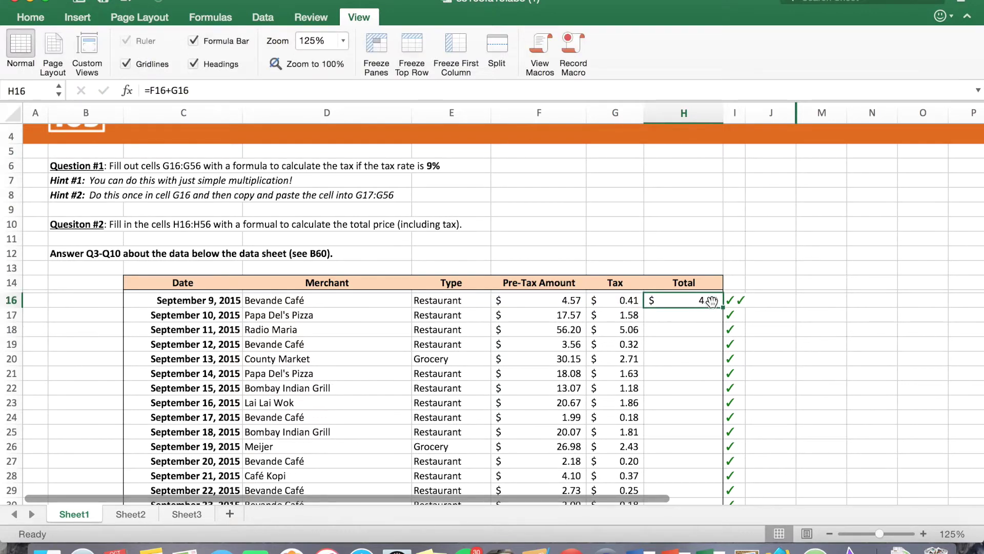
pyautogui.doubleClick(722, 307)
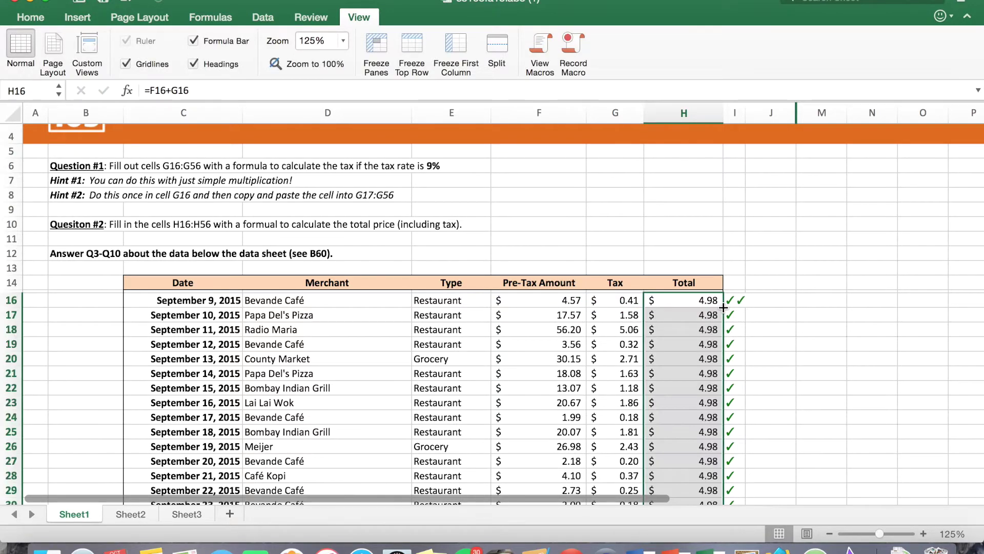
# - Answer Question #3 in cell C63 with =SUM(H16:H56) to total the price of all items including tax
pyautogui.scroll(-3, 701, 376)
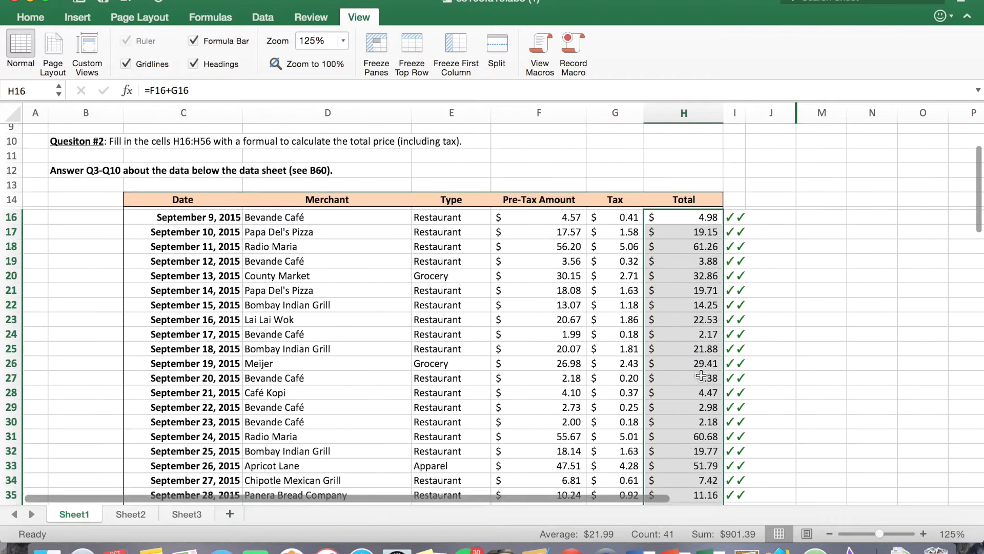
pyautogui.scroll(-12, 701, 376)
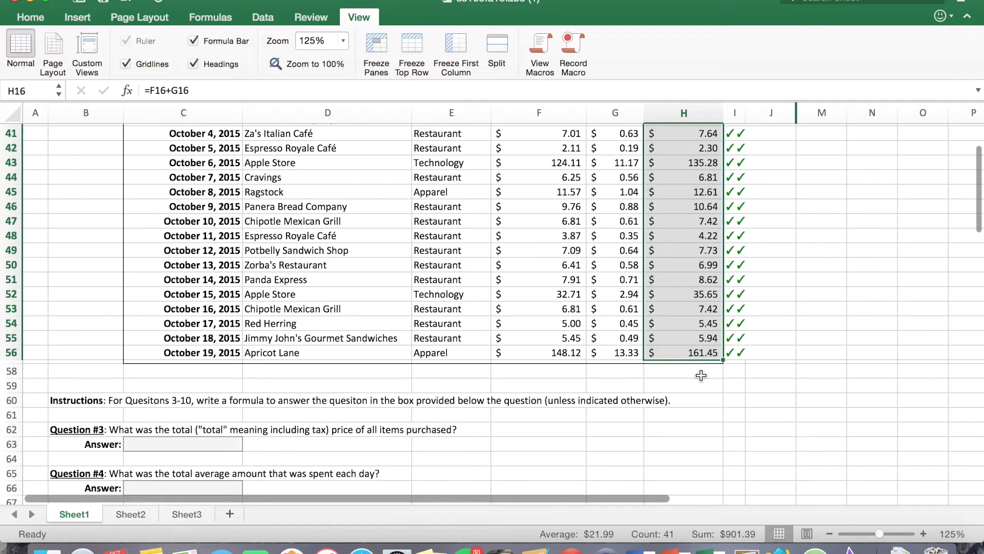
pyautogui.scroll(-5, 701, 376)
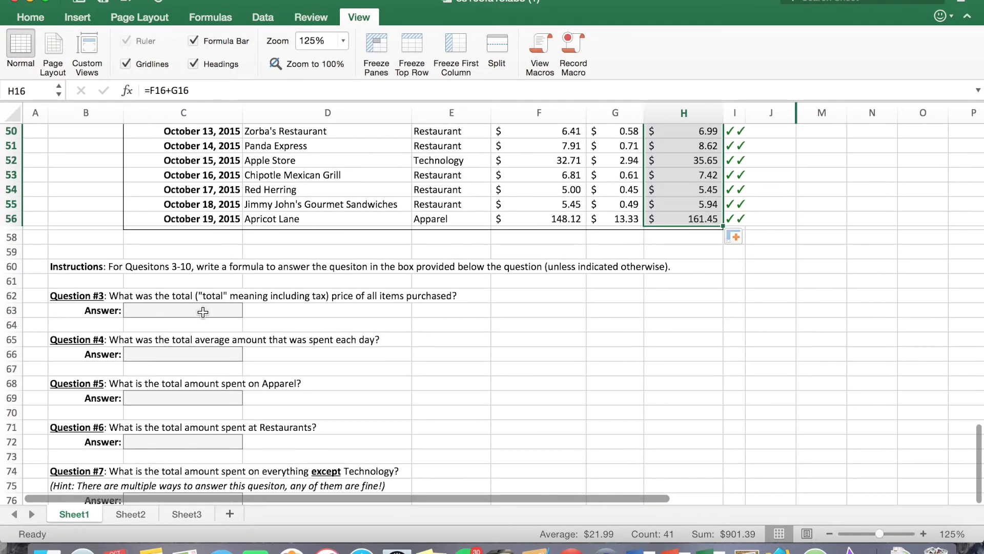
pyautogui.click(203, 312)
pyautogui.write('=SUM')
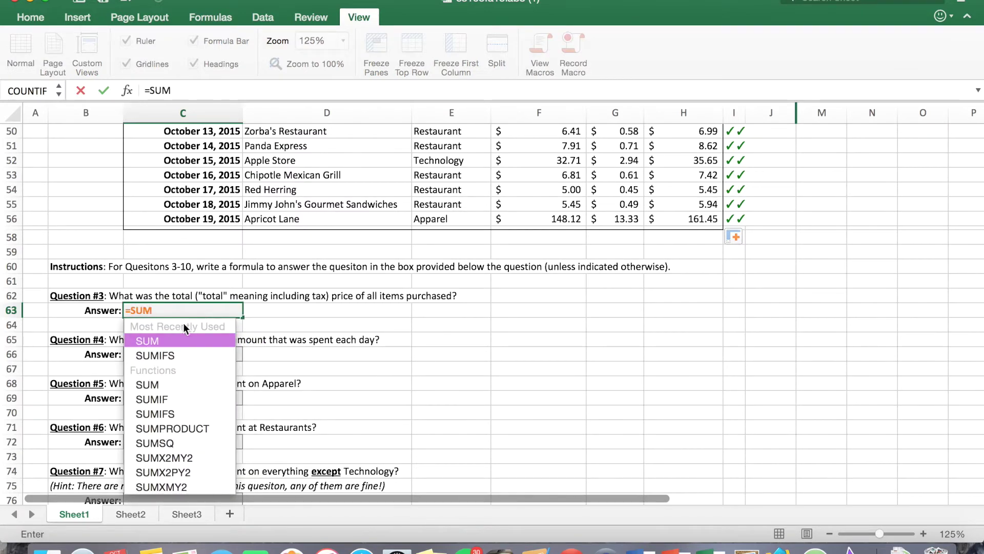
pyautogui.doubleClick(158, 337)
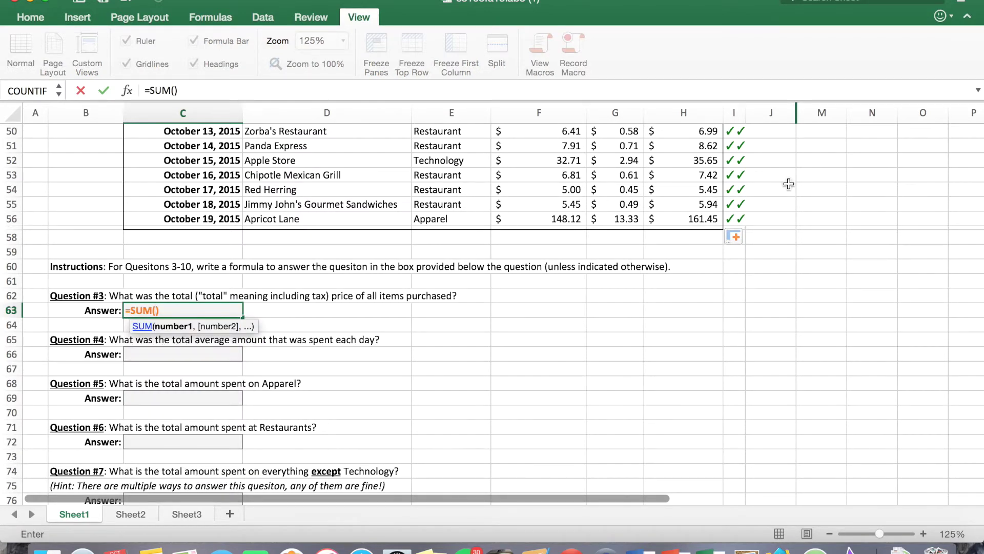
pyautogui.scroll(5, 788, 184)
pyautogui.scroll(15, 788, 183)
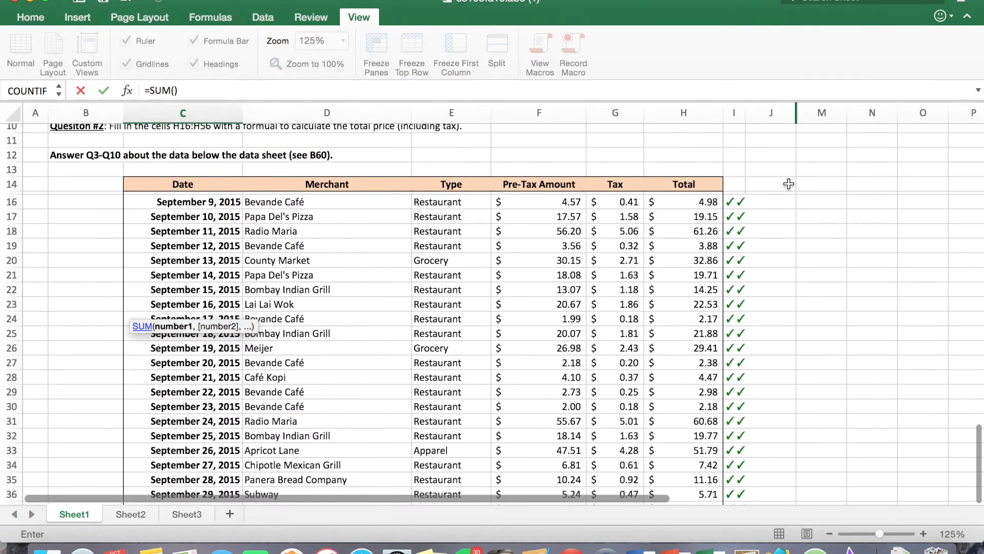
pyautogui.moveTo(680, 210); pyautogui.dragTo(680, 414)
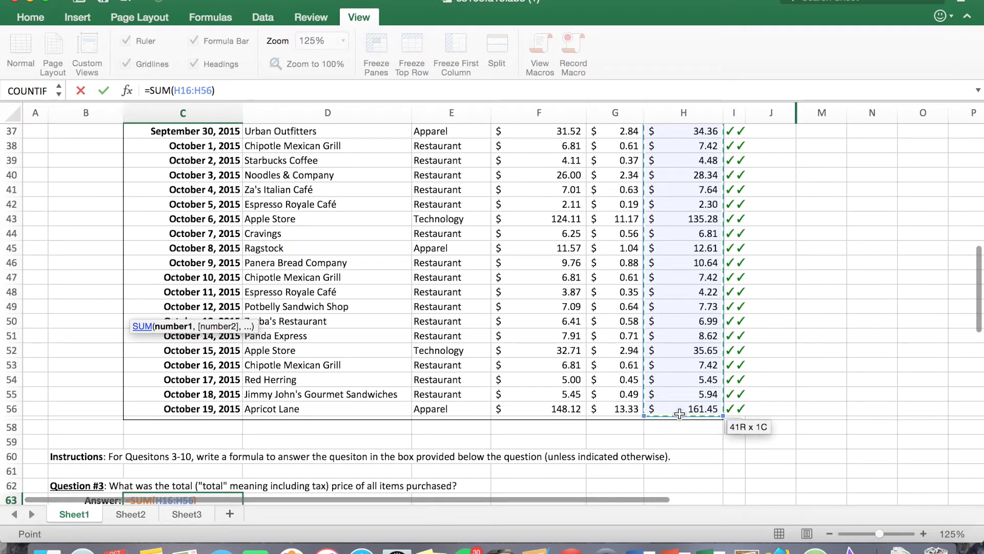
pyautogui.moveTo(680, 413); pyautogui.dragTo(663, 499)
pyautogui.scroll(-5, 664, 369)
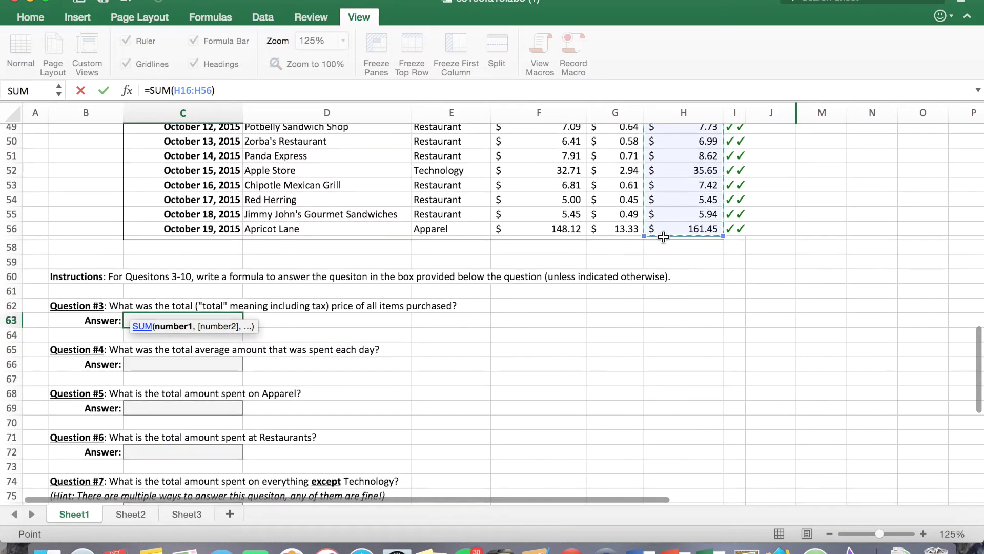
pyautogui.press('Return')
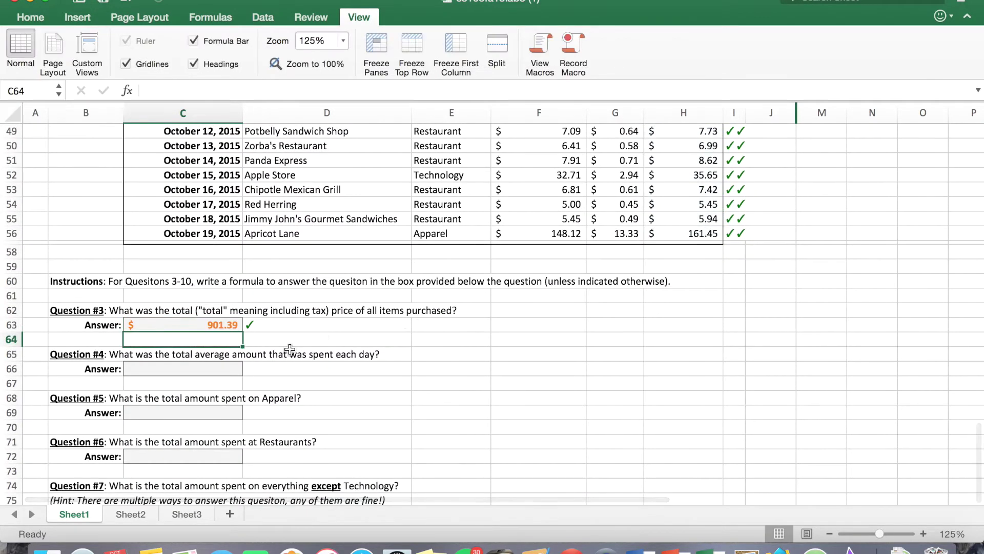
# - Answer Question #4 in cell C66 with =AVERAGE(H16:H56) for the average amount spent each day
pyautogui.scroll(-3, 291, 349)
pyautogui.click(197, 280)
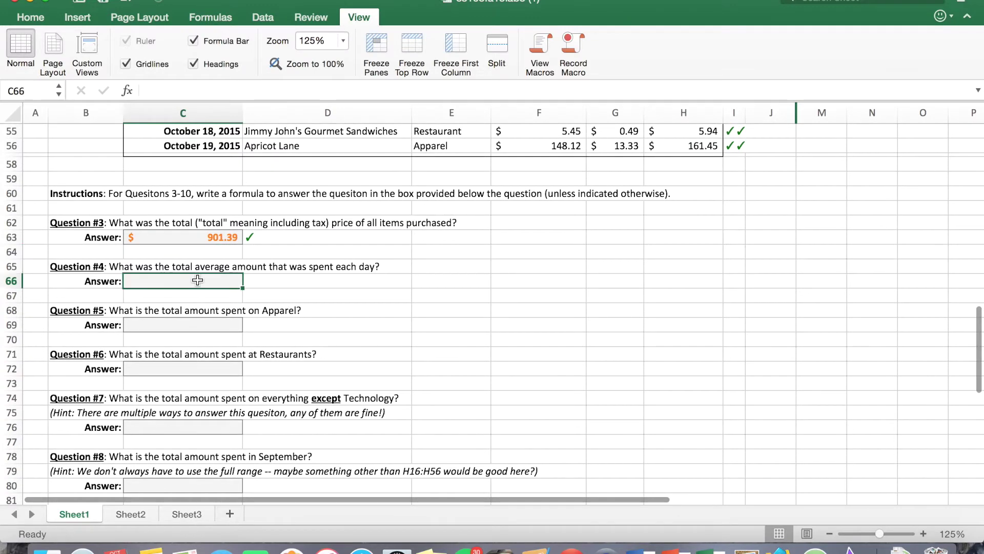
pyautogui.write('=AVERAGE')
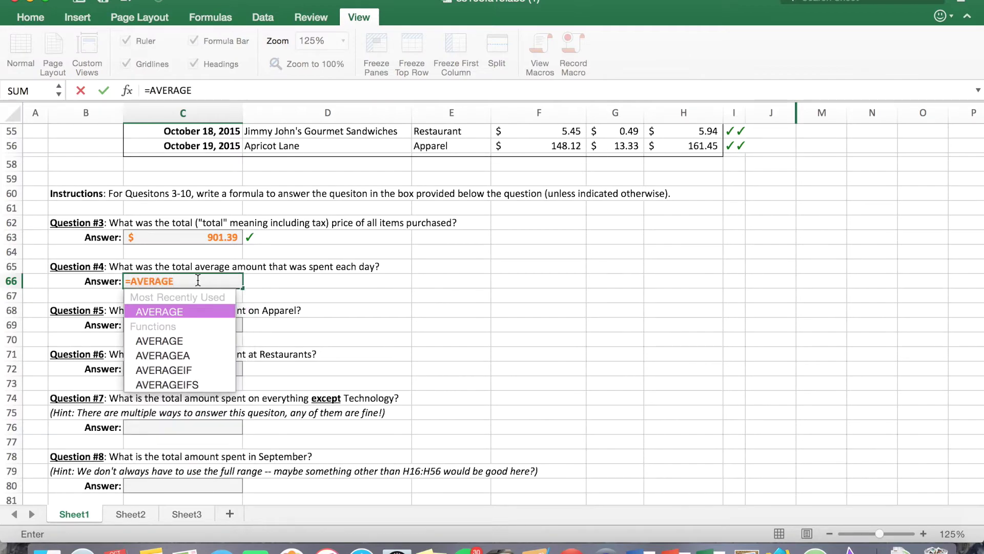
pyautogui.doubleClick(175, 313)
pyautogui.scroll(10, 714, 255)
pyautogui.scroll(8, 714, 255)
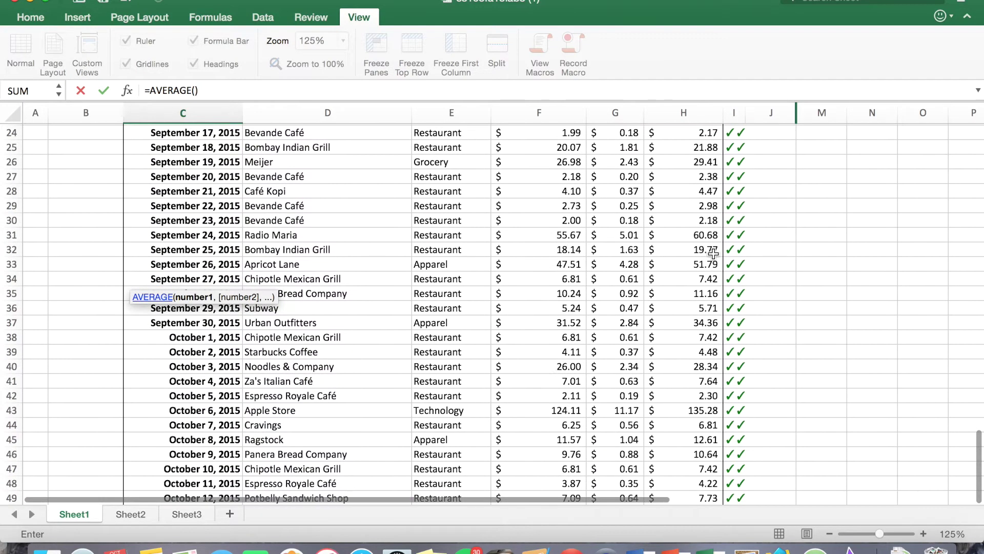
pyautogui.click(685, 208)
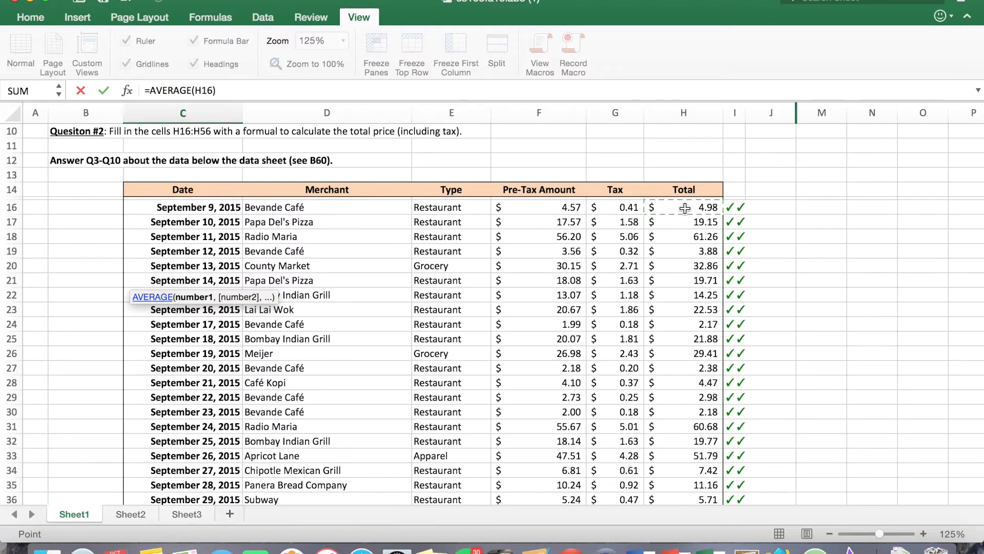
pyautogui.hotkey('ctrl', 'shift', 'Down')
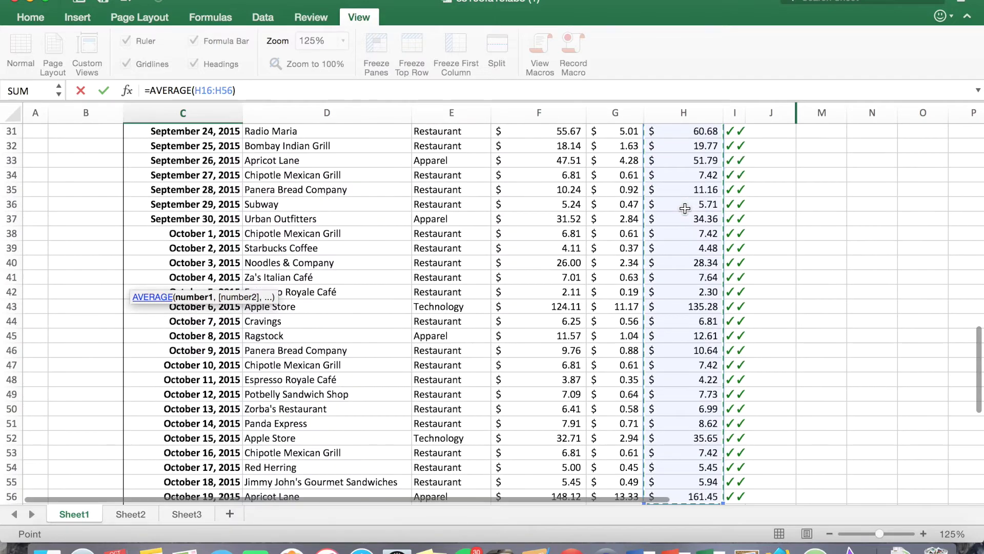
pyautogui.scroll(-5, 684, 208)
pyautogui.press('Return')
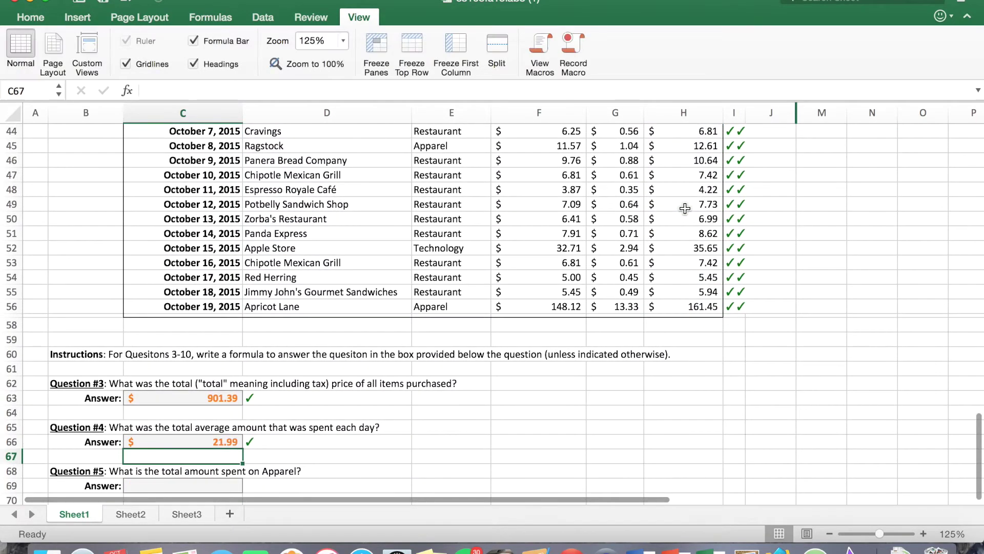
# - Start a SUMIFS formula in cell C69 for Question #5 with the Total column H16:H56 as the sum range
pyautogui.scroll(-6, 503, 298)
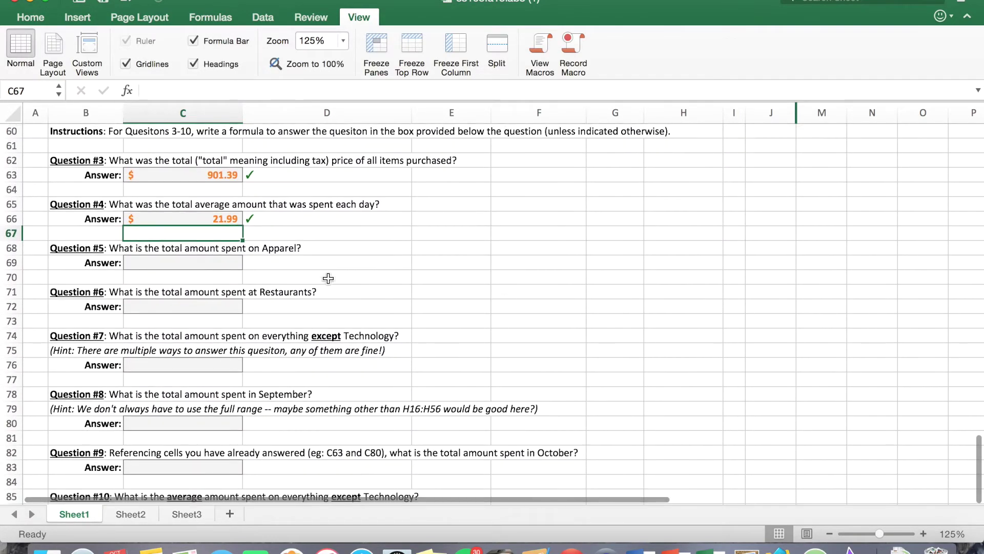
pyautogui.click(214, 263)
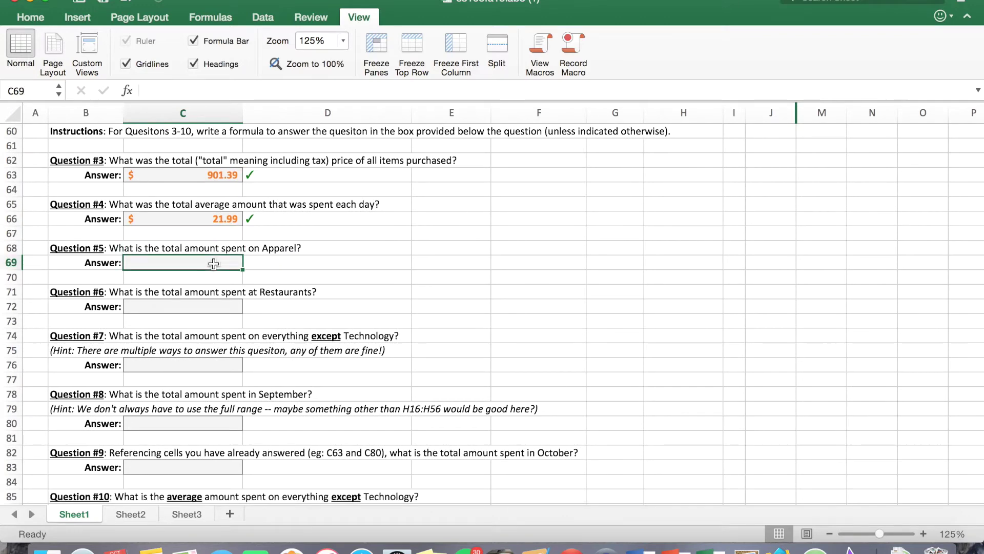
pyautogui.write('=')
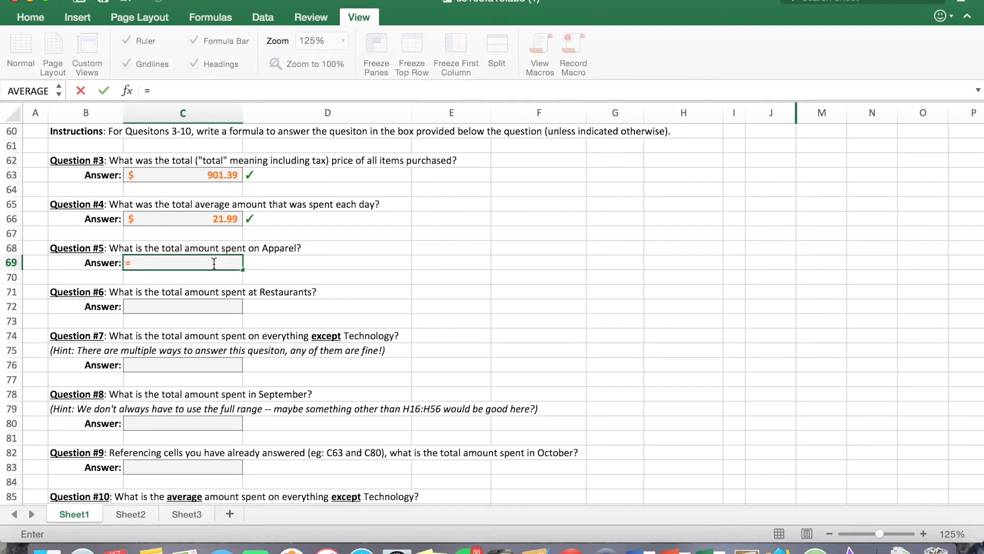
pyautogui.write('SUM')
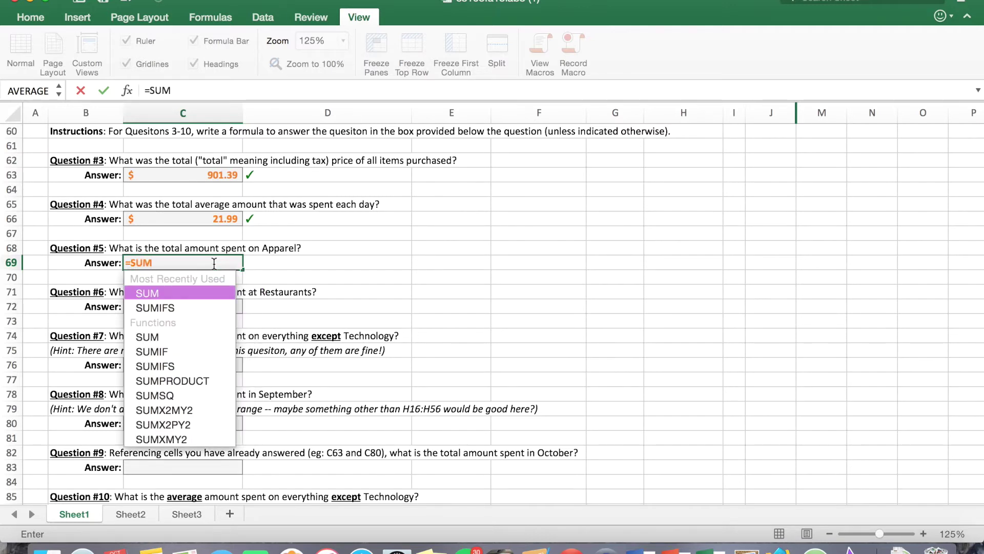
pyautogui.write('IFS')
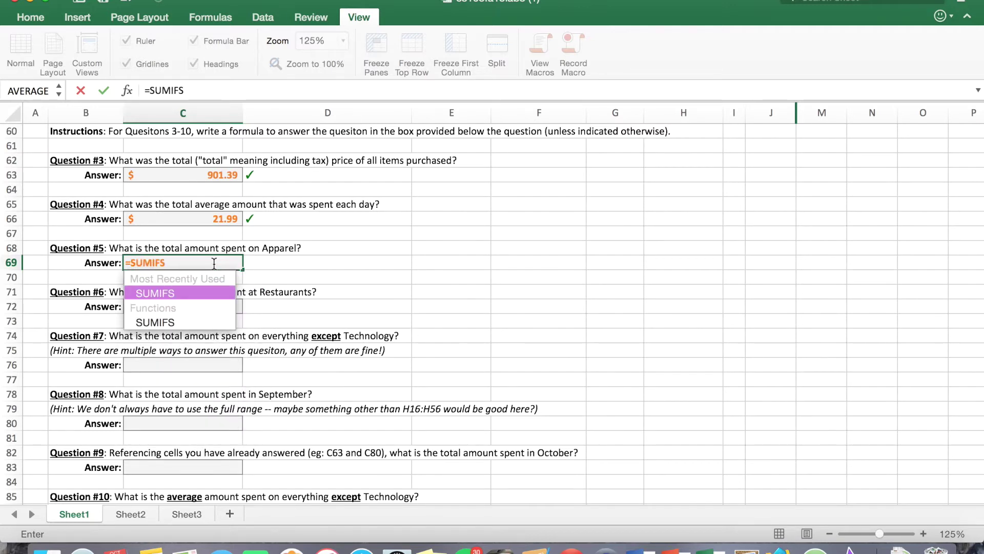
pyautogui.doubleClick(167, 293)
pyautogui.scroll(10, 476, 239)
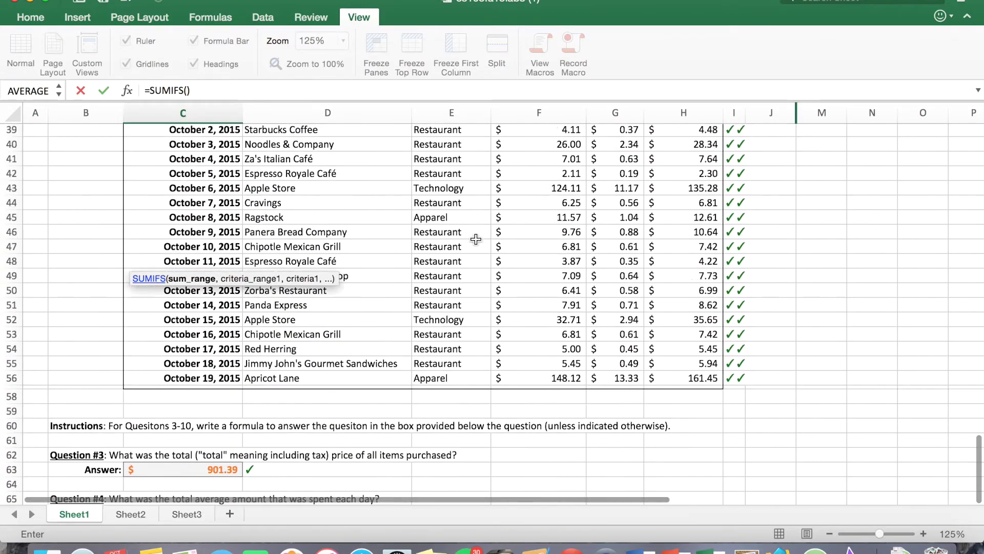
pyautogui.scroll(7, 475, 239)
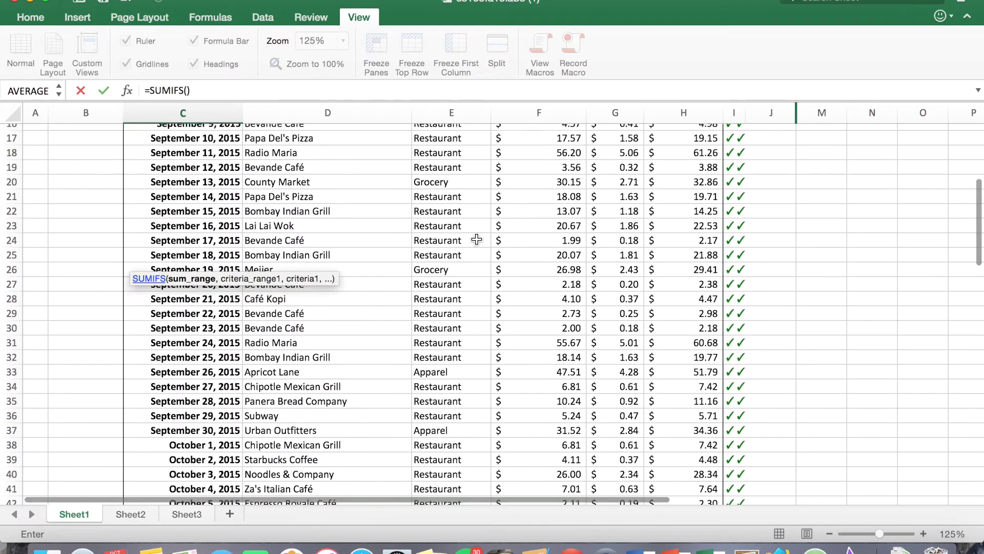
pyautogui.click(688, 219)
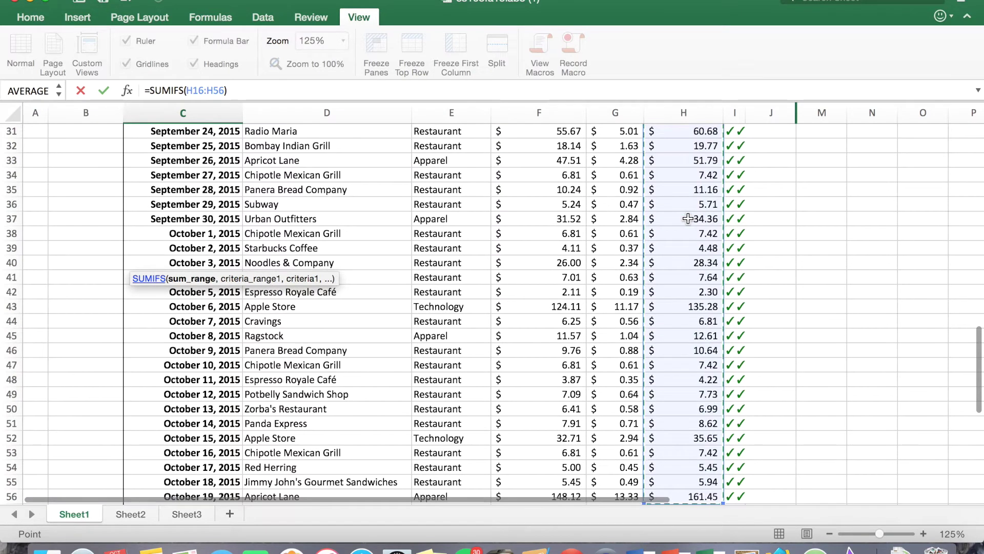
# - Complete the SUMIFS formula in C69 with criteria range E16:E56 and the criterion "Apparel"
pyautogui.write(',')
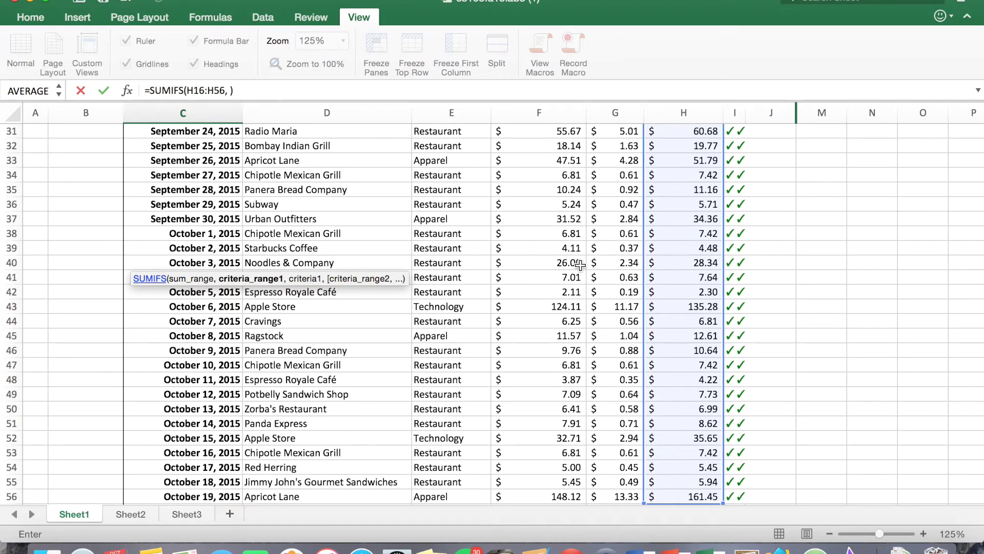
pyautogui.scroll(6, 580, 264)
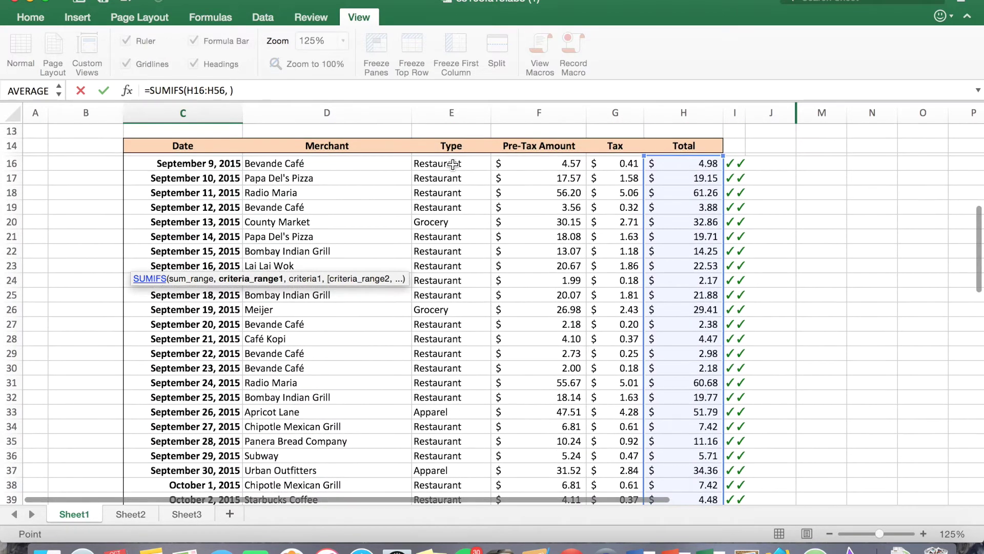
pyautogui.click(453, 164)
pyautogui.press('super+shift+Down')
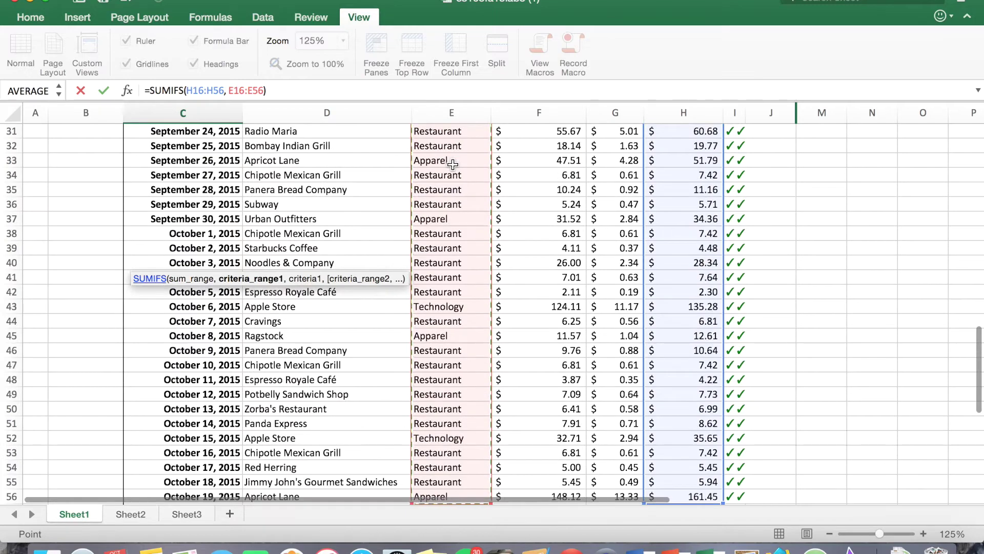
pyautogui.write(',')
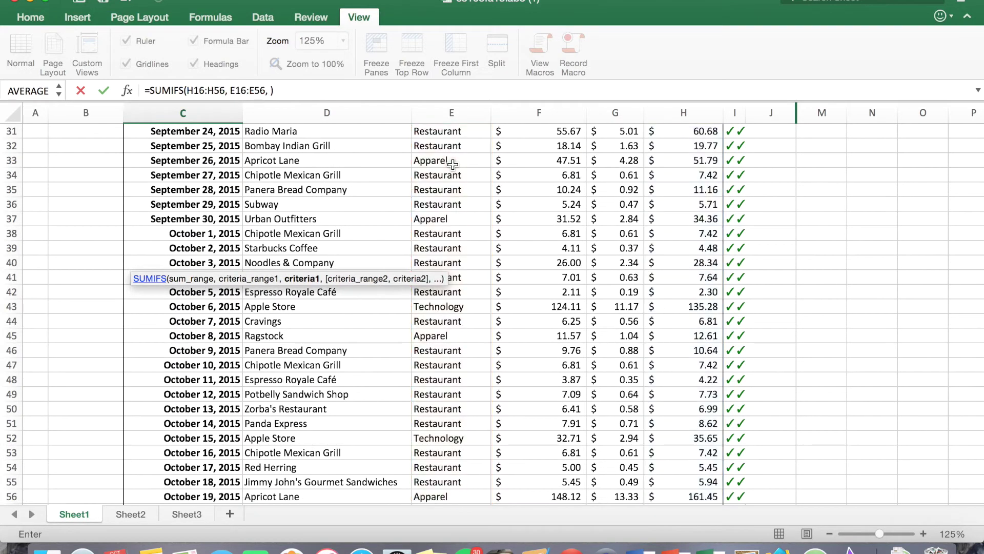
pyautogui.scroll(-7, 455, 276)
pyautogui.scroll(7, 454, 275)
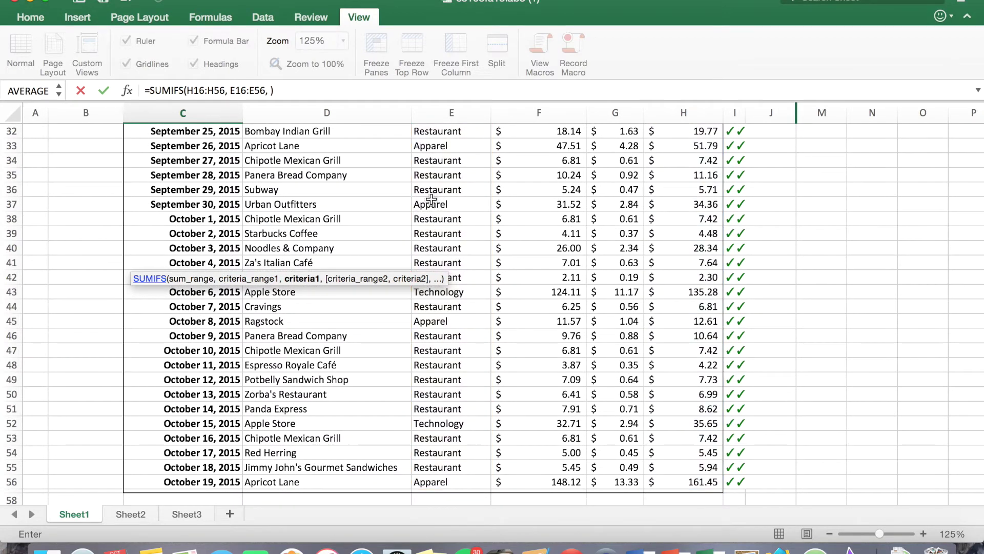
pyautogui.write('"A"pparel')
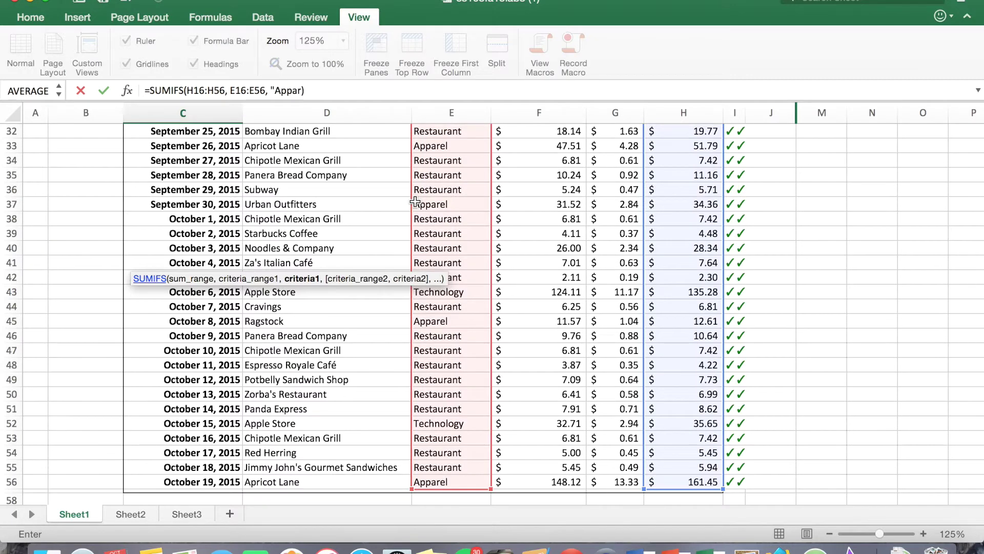
pyautogui.press('Return')
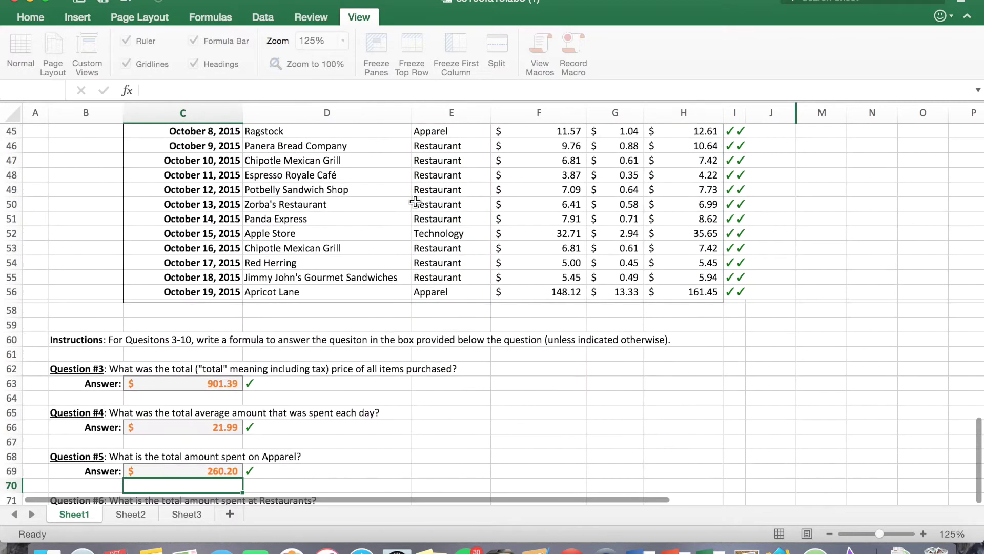
# - Start a SUMIFS formula in cell C72 for Question #6 with H16:H56 as the sum range
pyautogui.scroll(-3, 354, 354)
pyautogui.scroll(-5, 354, 354)
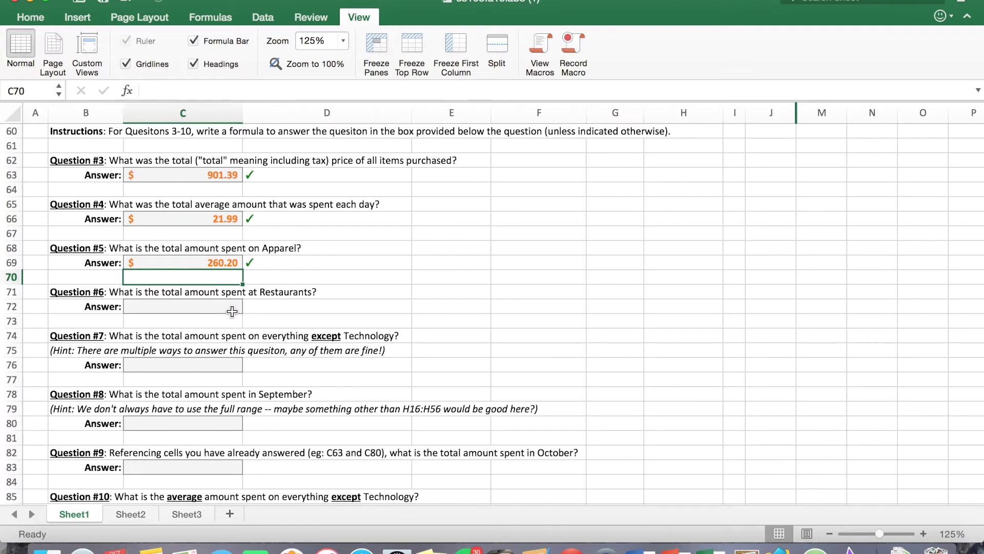
pyautogui.click(213, 307)
pyautogui.write('=SUMDI')
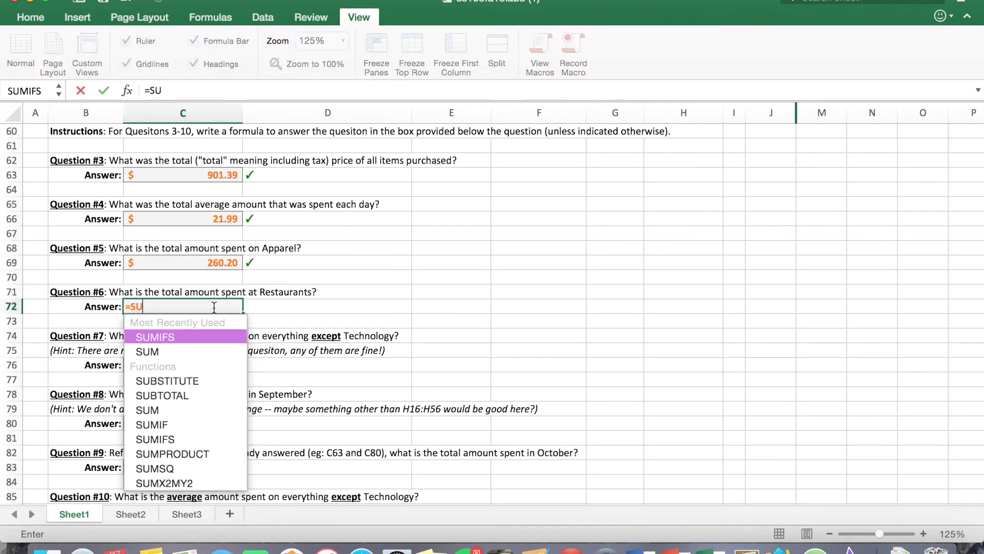
pyautogui.press('BackSpace')
pyautogui.press('BackSpace')
pyautogui.write('IF')
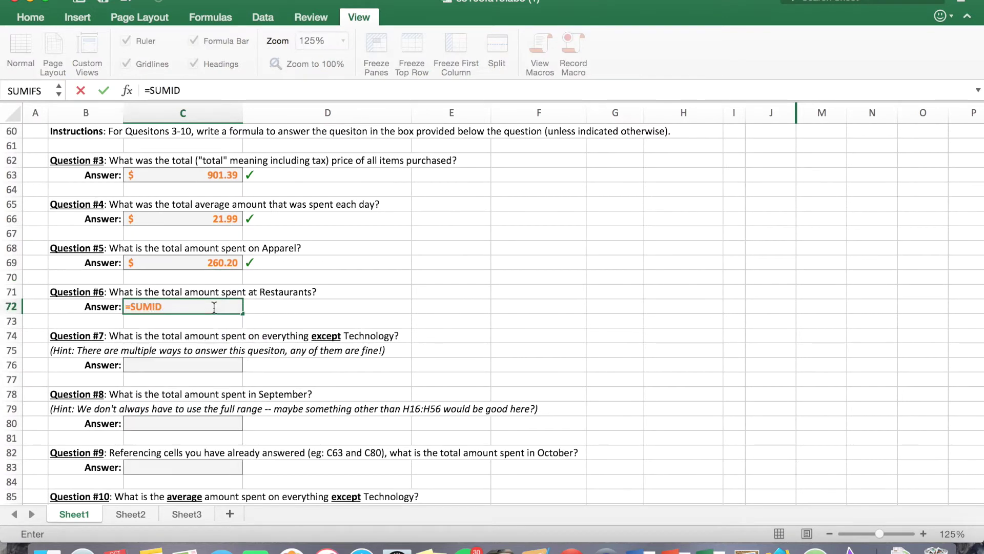
pyautogui.write('S')
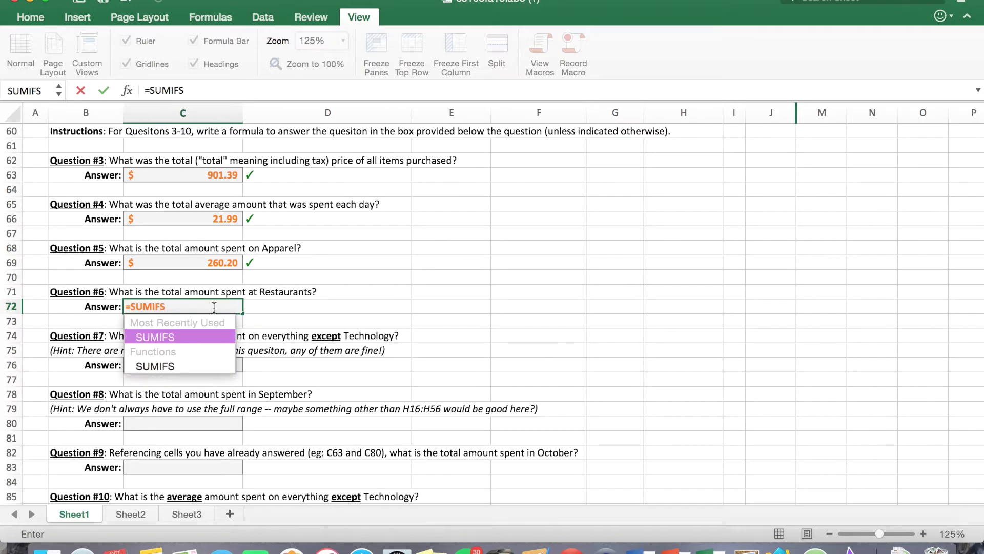
pyautogui.doubleClick(167, 338)
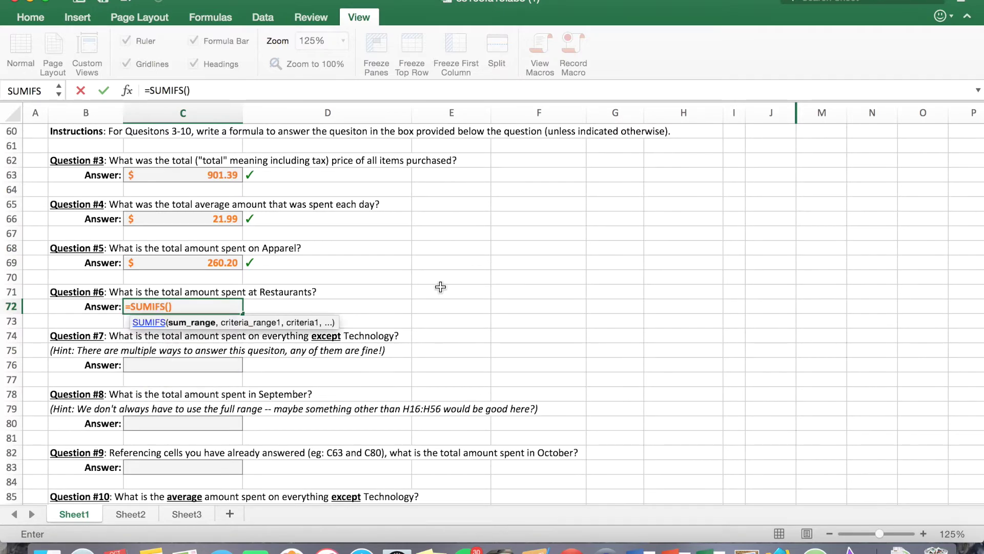
pyautogui.scroll(3, 508, 259)
pyautogui.scroll(15, 507, 259)
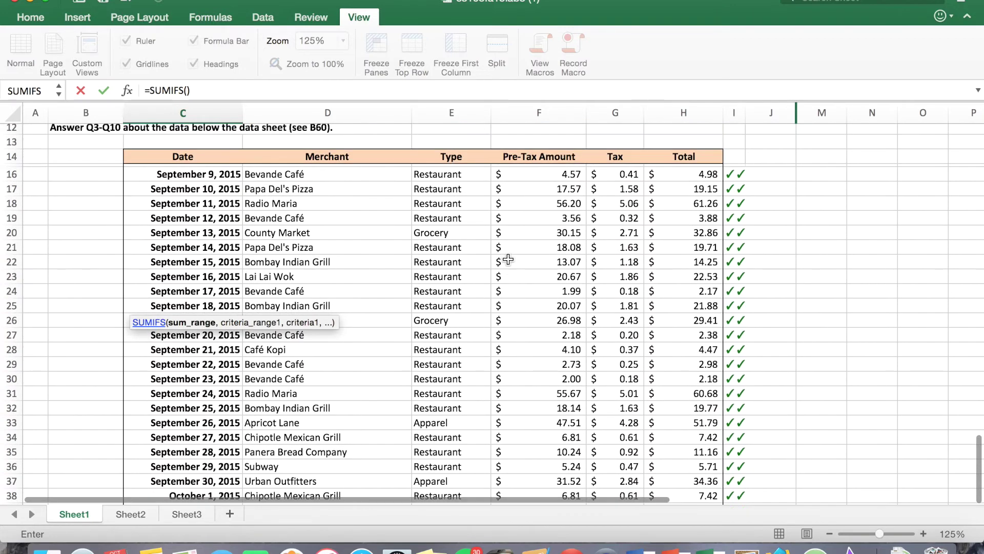
pyautogui.click(672, 183)
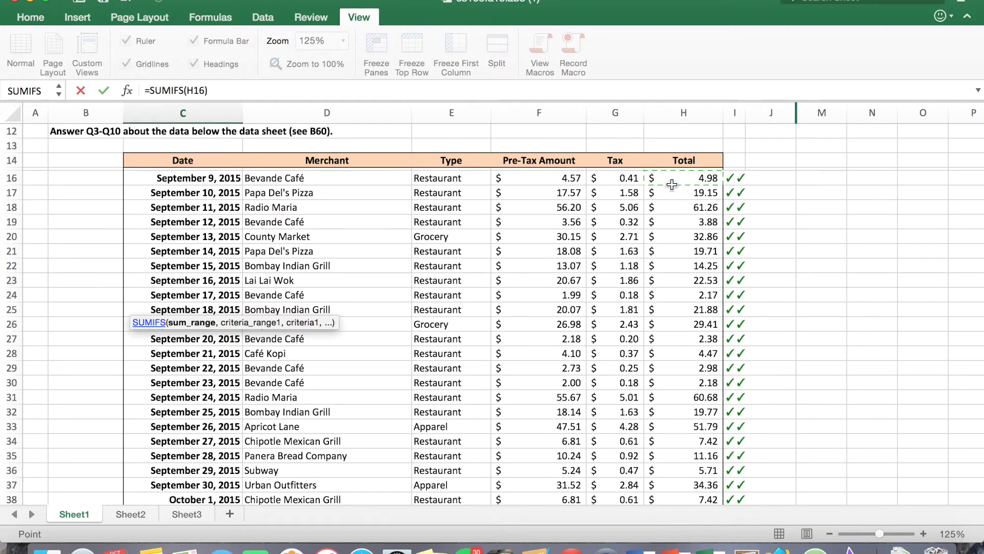
pyautogui.hotkey('ctrl', 'shift', 'Down')
# - Complete the SUMIFS formula in C72 with criteria range E16:E56 and Restaurant cell E55 as the criterion
pyautogui.write(',')
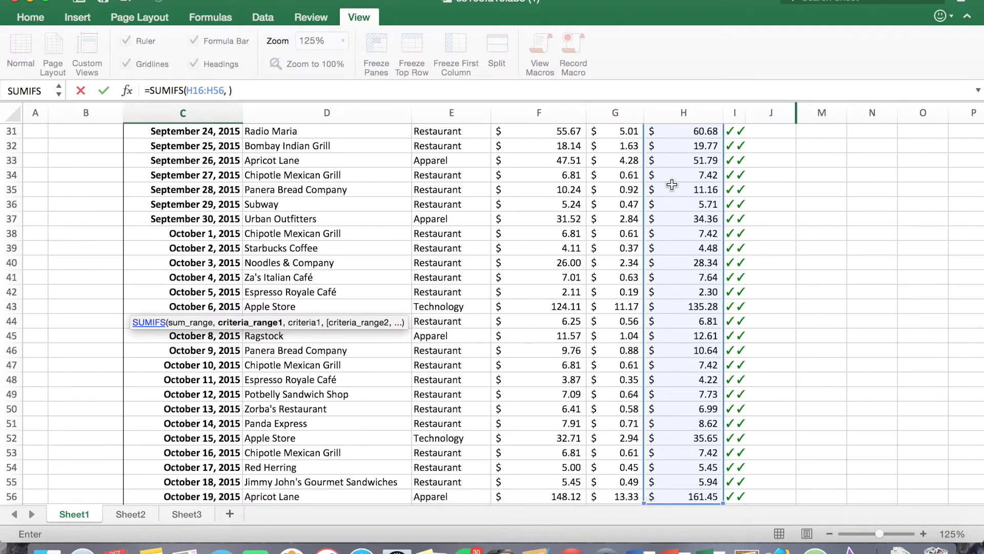
pyautogui.scroll(2, 556, 200)
pyautogui.scroll(5, 556, 200)
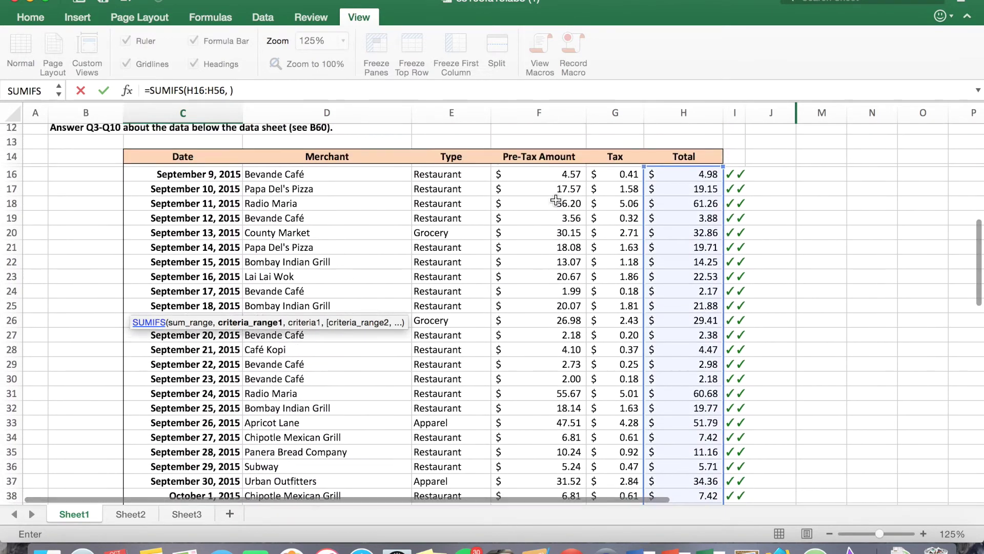
pyautogui.click(459, 180)
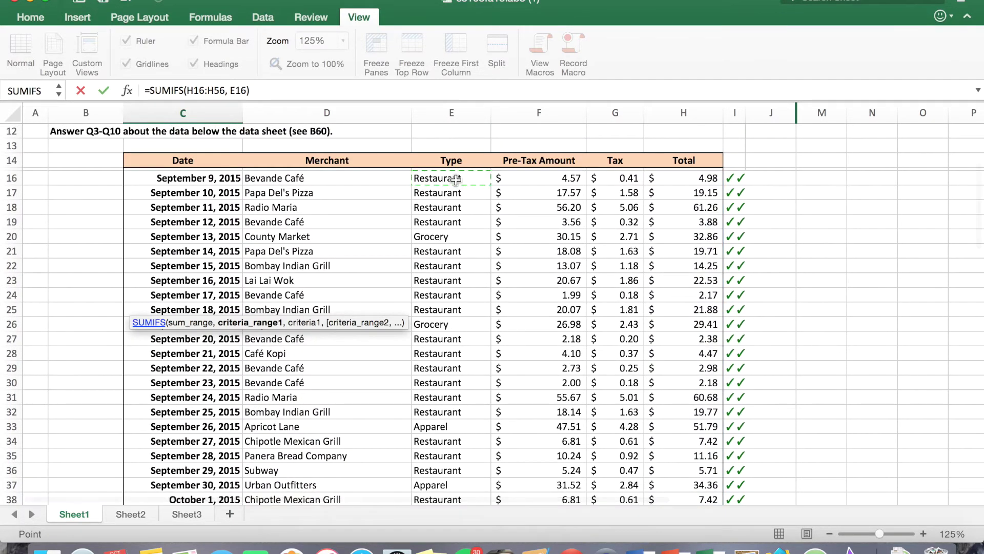
pyautogui.moveTo(455, 179); pyautogui.dragTo(451, 494)
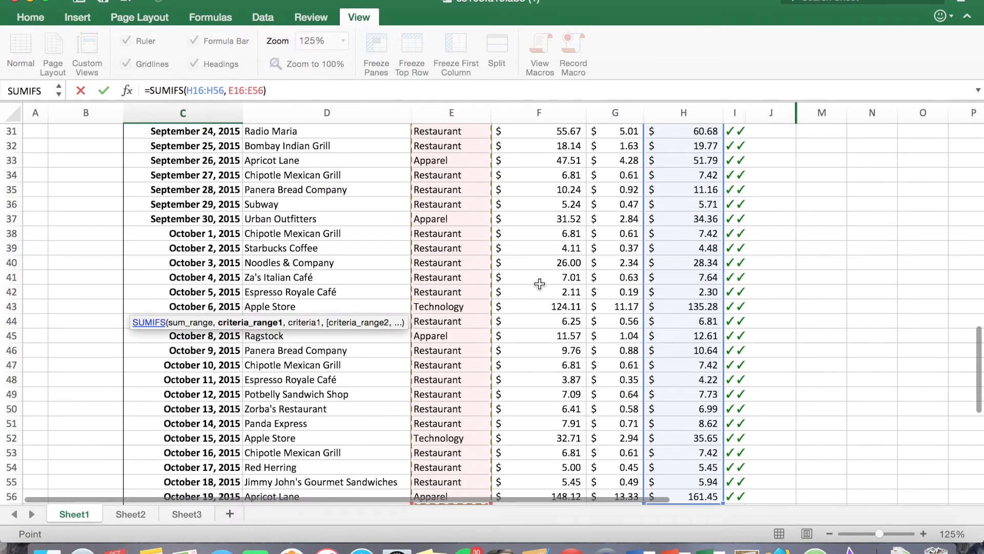
pyautogui.scroll(-5, 540, 283)
pyautogui.scroll(-5, 540, 283)
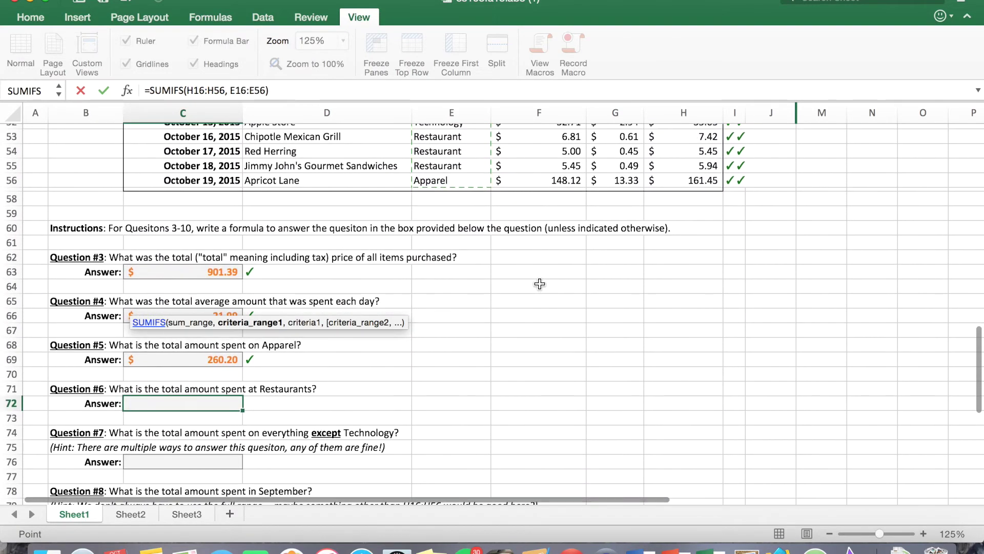
pyautogui.write(',')
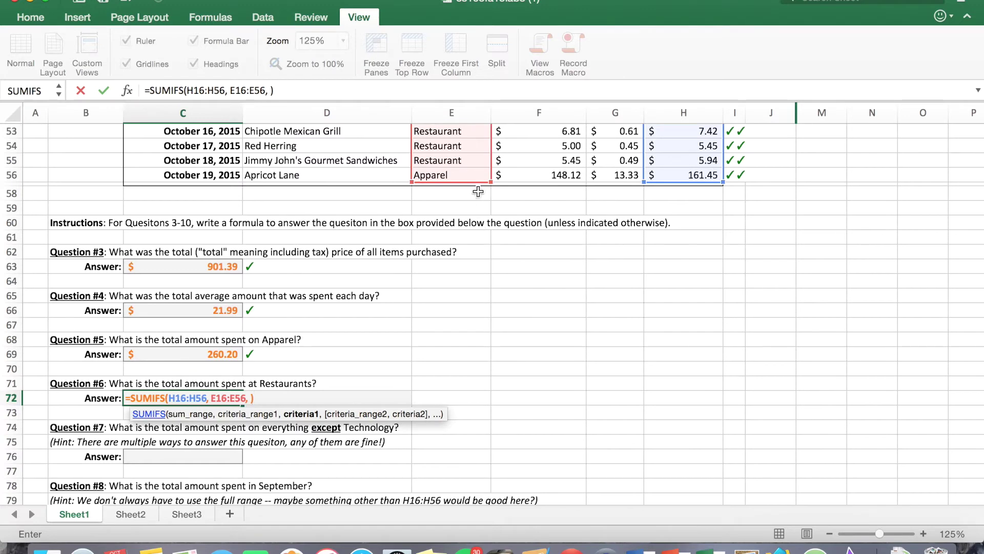
pyautogui.click(458, 161)
pyautogui.click(457, 160)
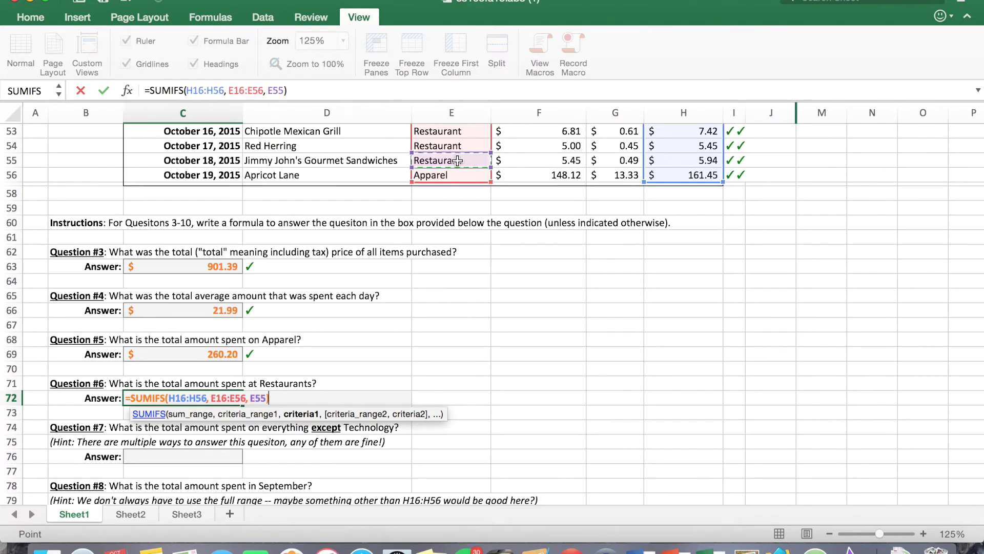
pyautogui.press('Return')
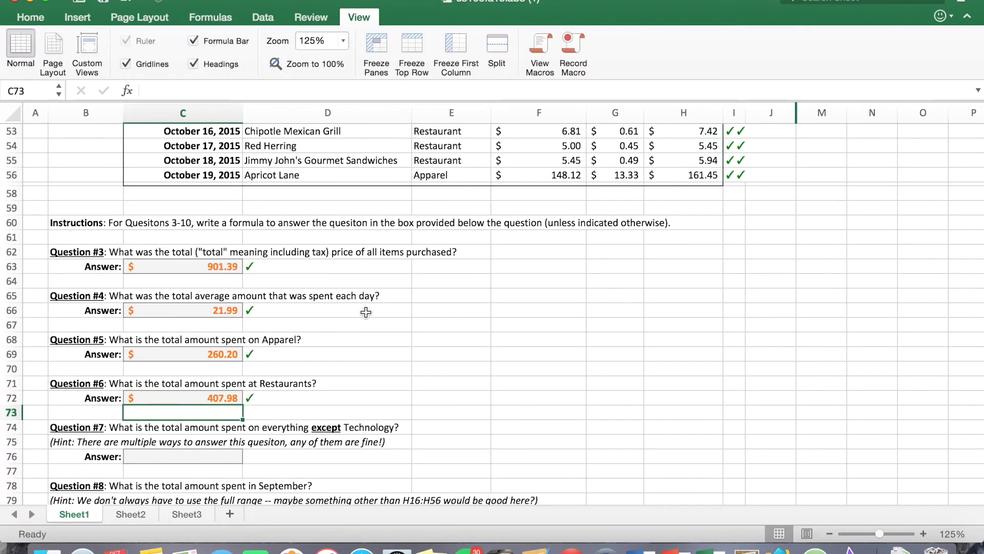
# - Start the Question #7 formula in cell C76 as the overall total C63 minus a SUMIFS function
pyautogui.scroll(-6, 344, 342)
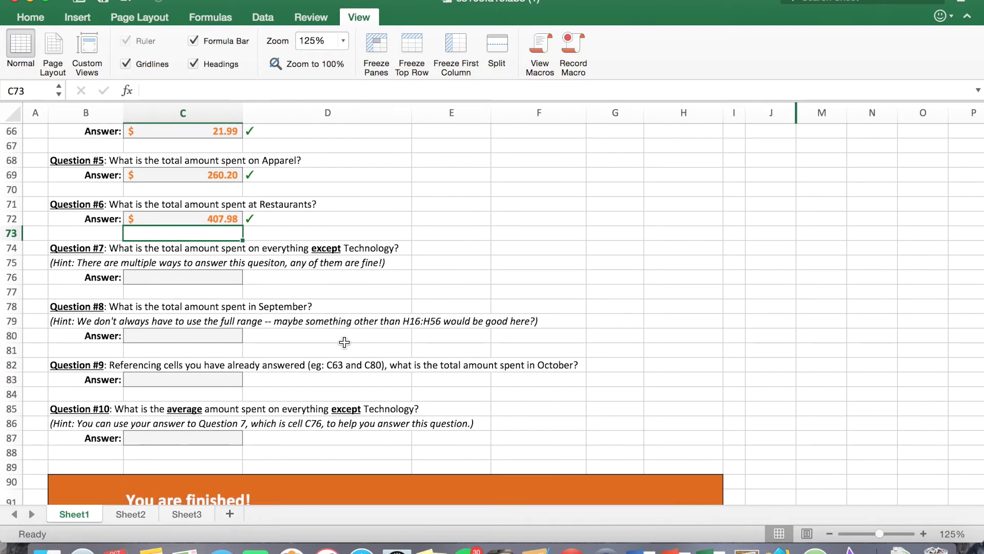
pyautogui.scroll(4, 344, 341)
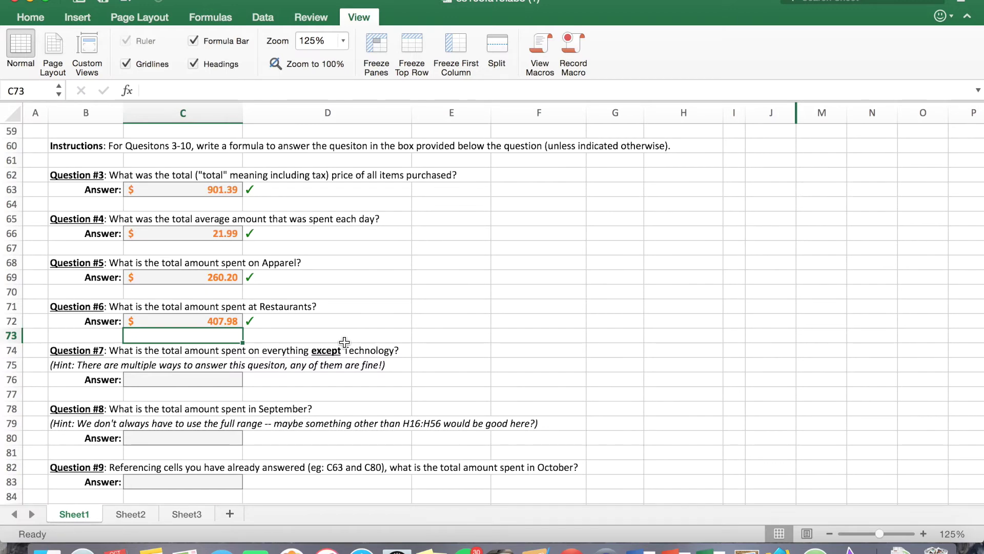
pyautogui.click(222, 378)
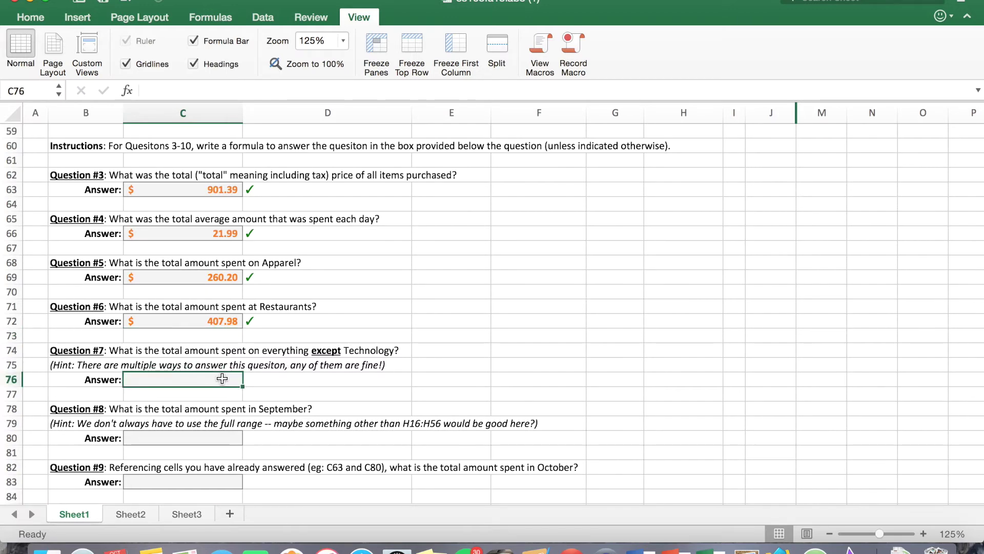
pyautogui.write('=')
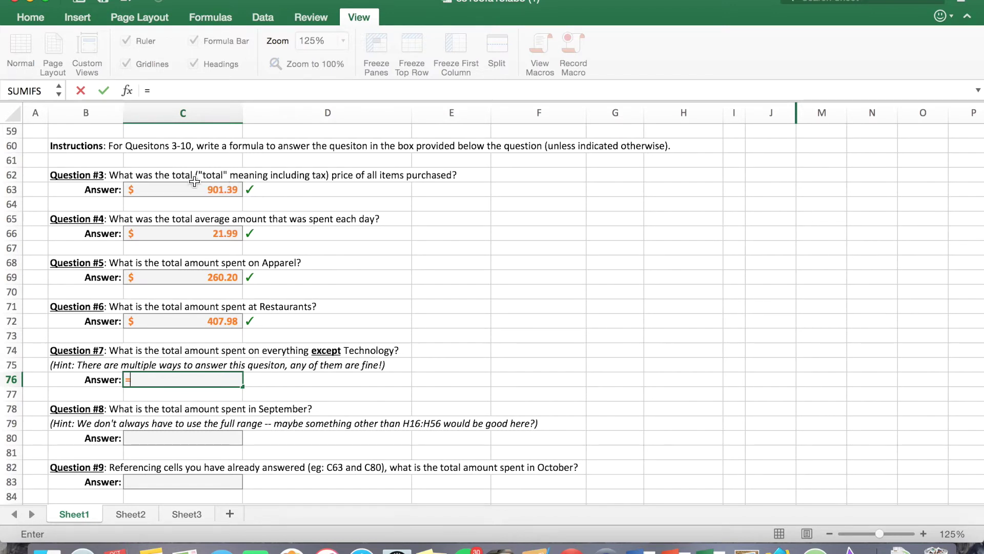
pyautogui.click(216, 189)
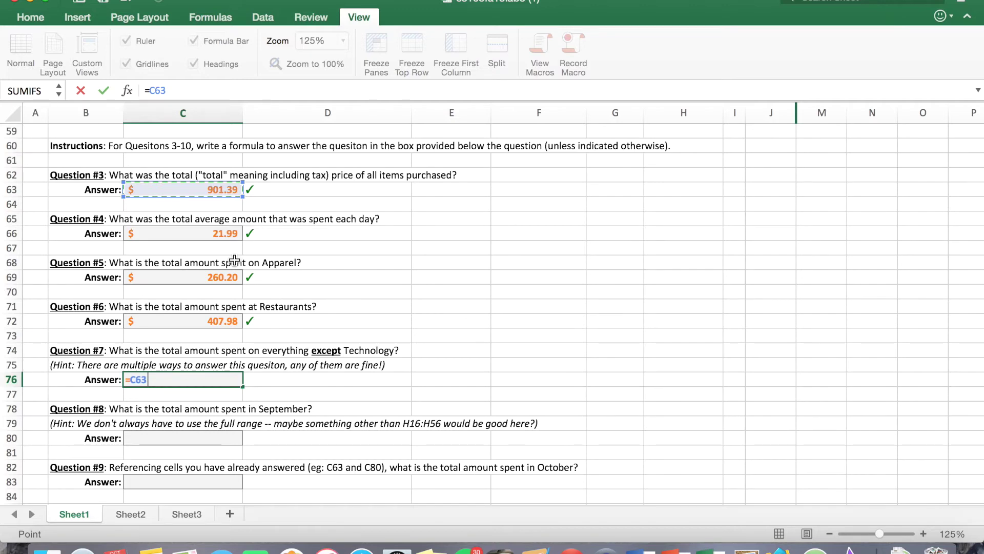
pyautogui.write('-SUMI')
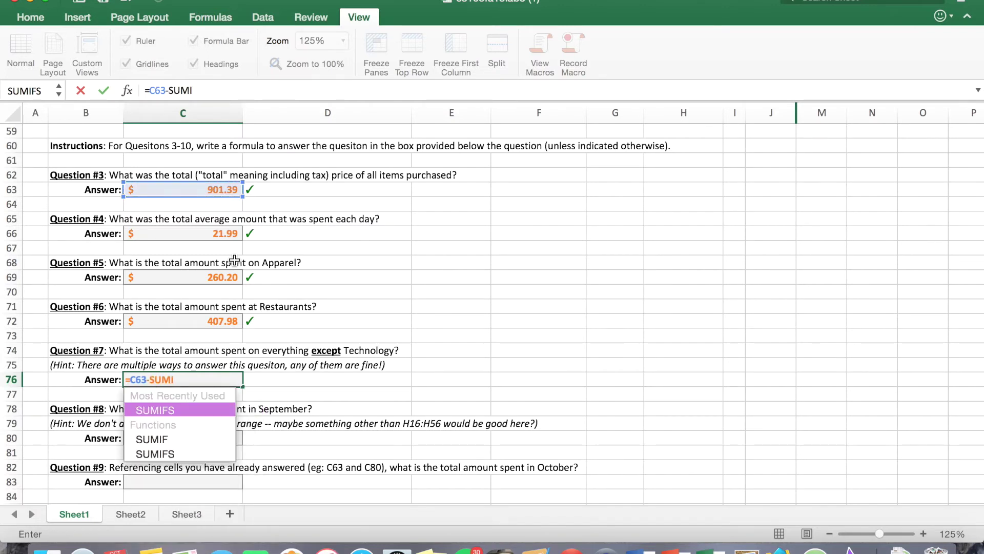
pyautogui.doubleClick(156, 454)
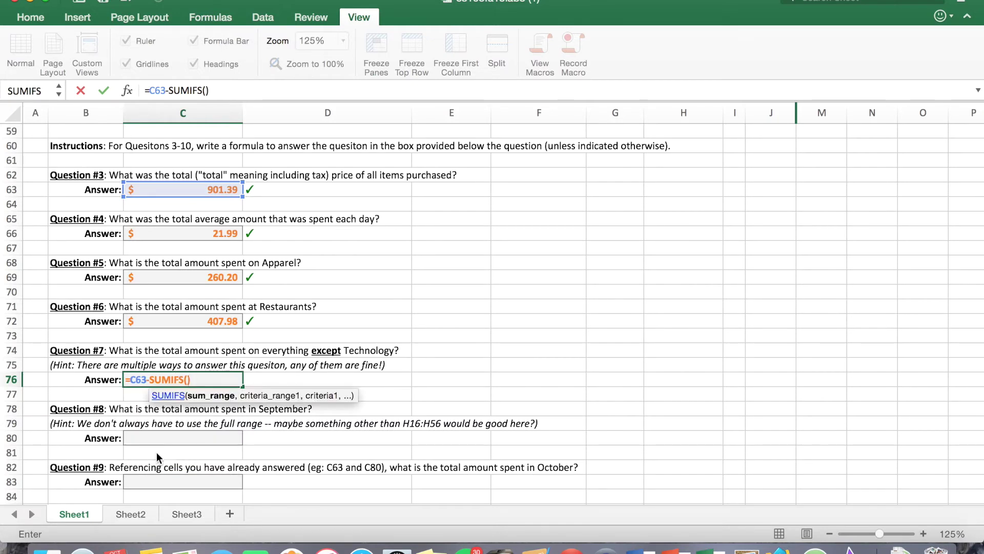
# - Give the SUMIFS in C76 the Total column H16:H56 as its sum range
pyautogui.scroll(14, 476, 256)
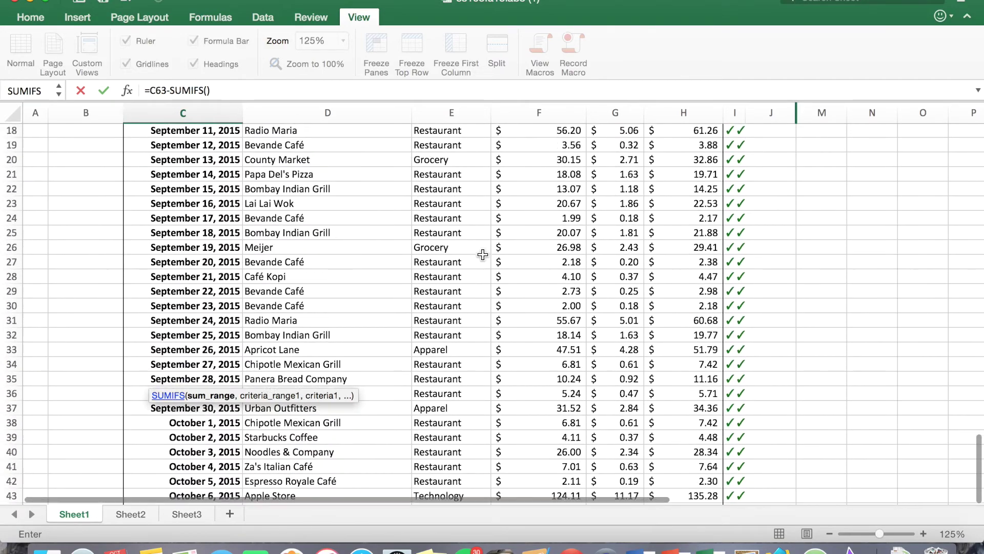
pyautogui.scroll(3, 483, 255)
pyautogui.click(671, 208)
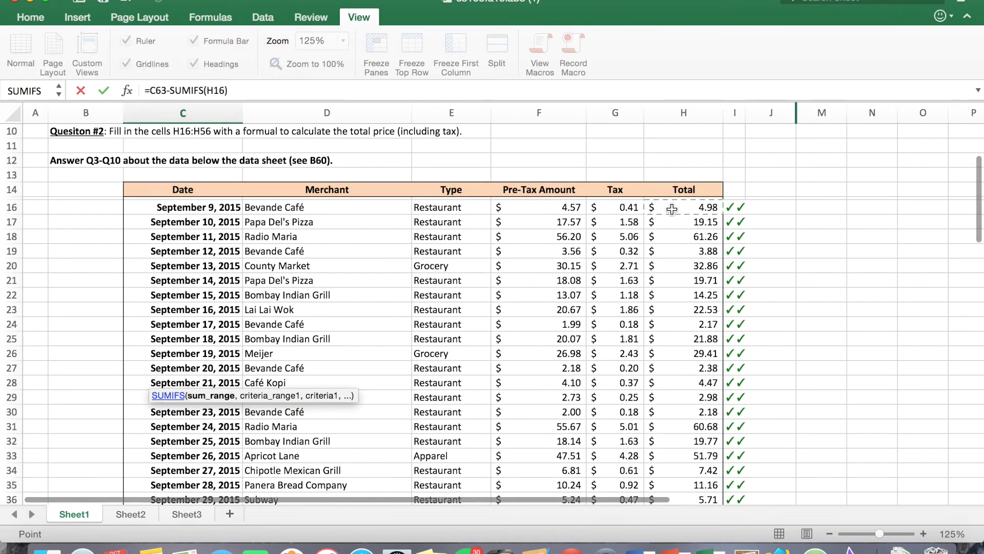
pyautogui.press('super+shift+Down')
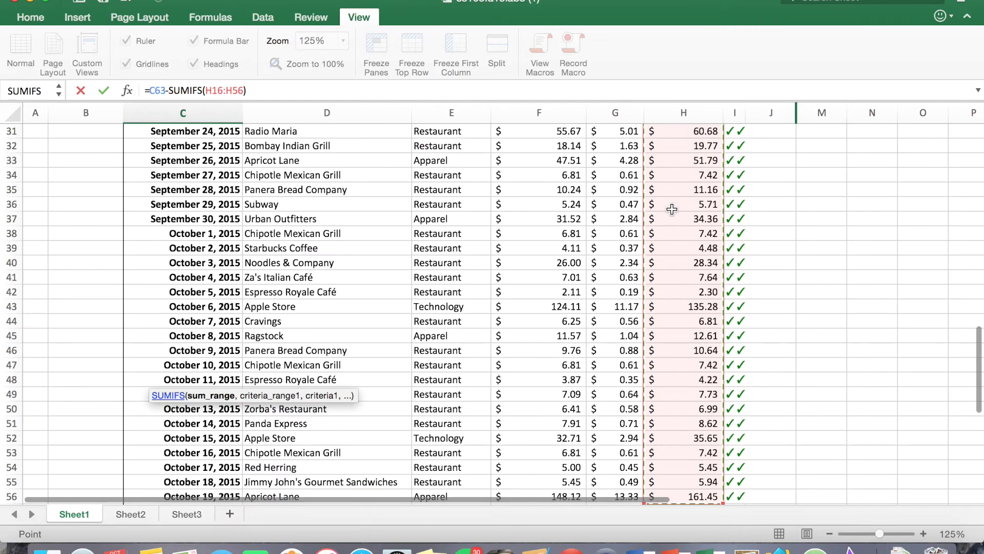
pyautogui.write(',')
# - Complete the C76 formula with criteria range E16:E56 and Technology cell E43 as the criterion
pyautogui.scroll(5, 570, 211)
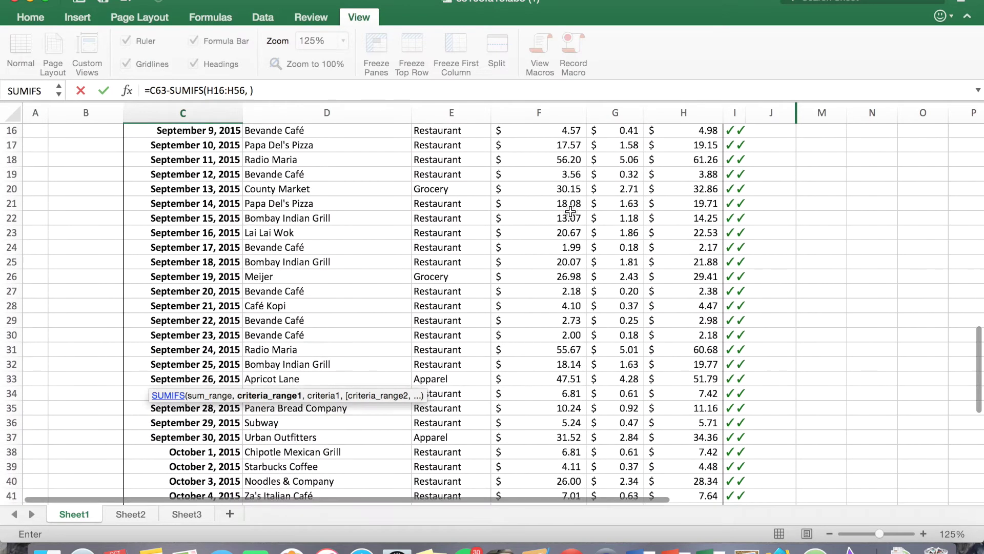
pyautogui.scroll(2, 571, 212)
pyautogui.click(463, 192)
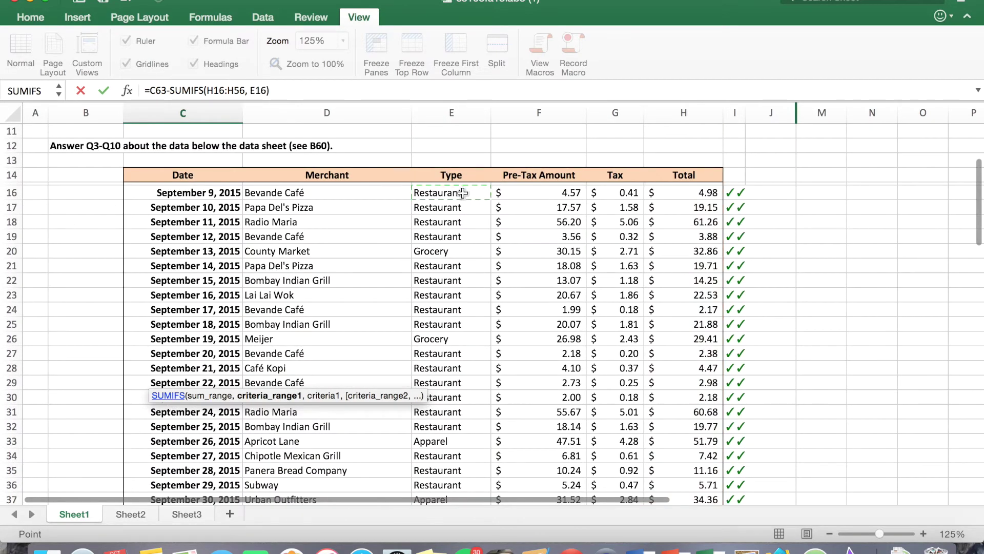
pyautogui.press('super+shift+Down')
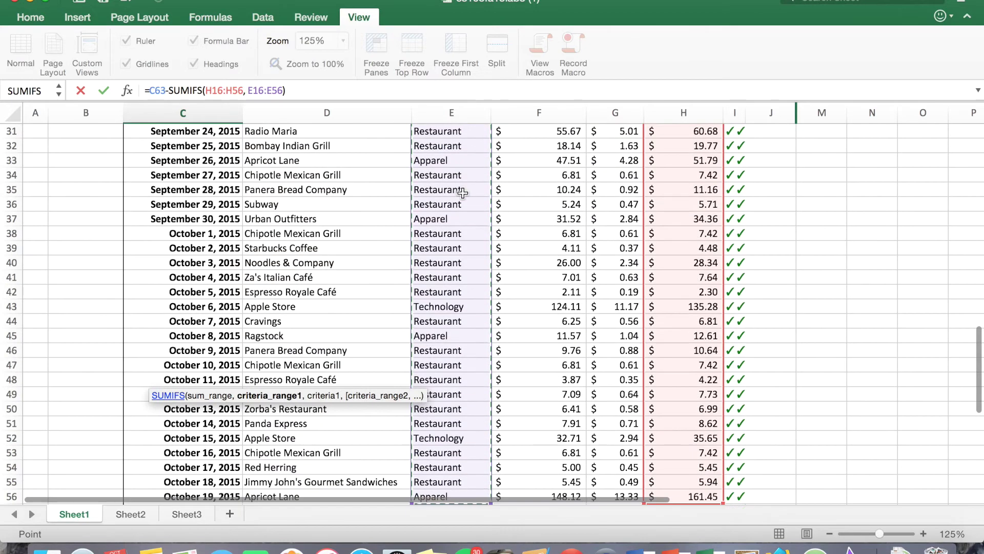
pyautogui.write(',')
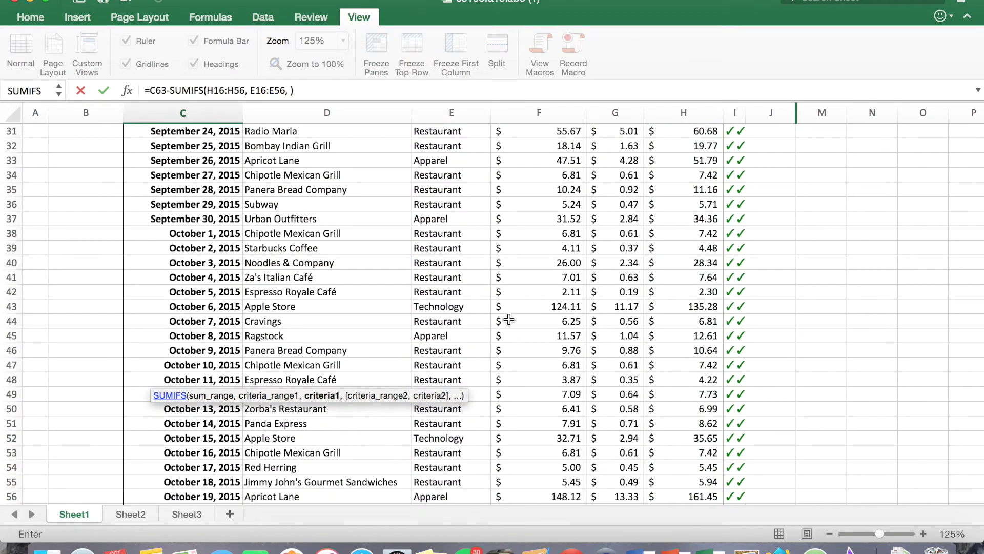
pyautogui.click(455, 307)
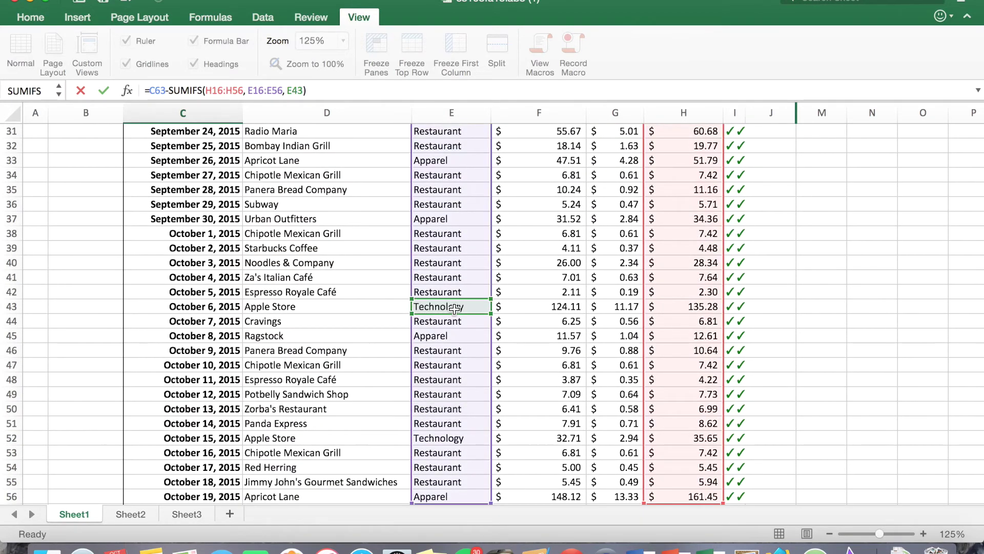
pyautogui.press('Return')
# - Answer Question #8 in cell C80 with a SUM of the September totals H16:H37
pyautogui.scroll(-3, 454, 309)
pyautogui.scroll(-3, 454, 309)
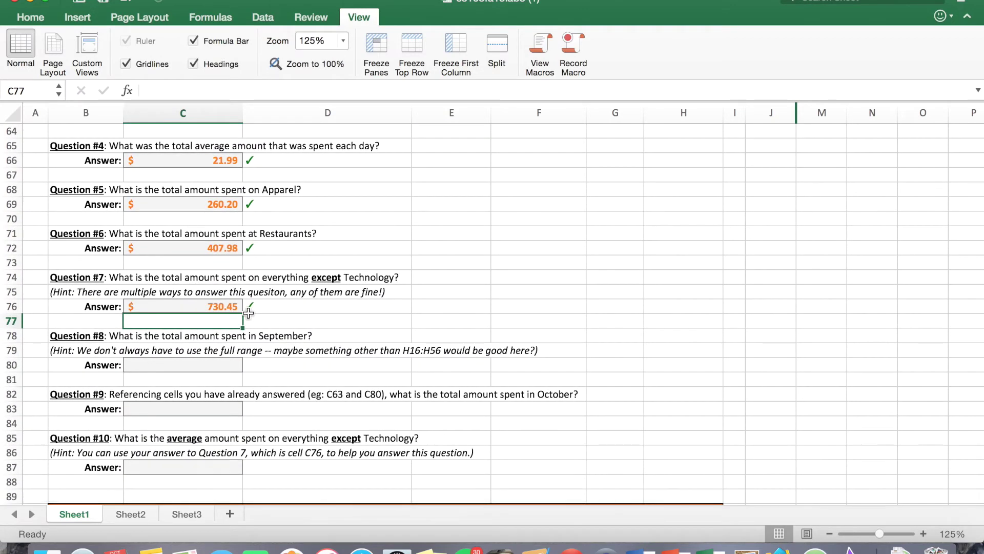
pyautogui.scroll(-1, 287, 345)
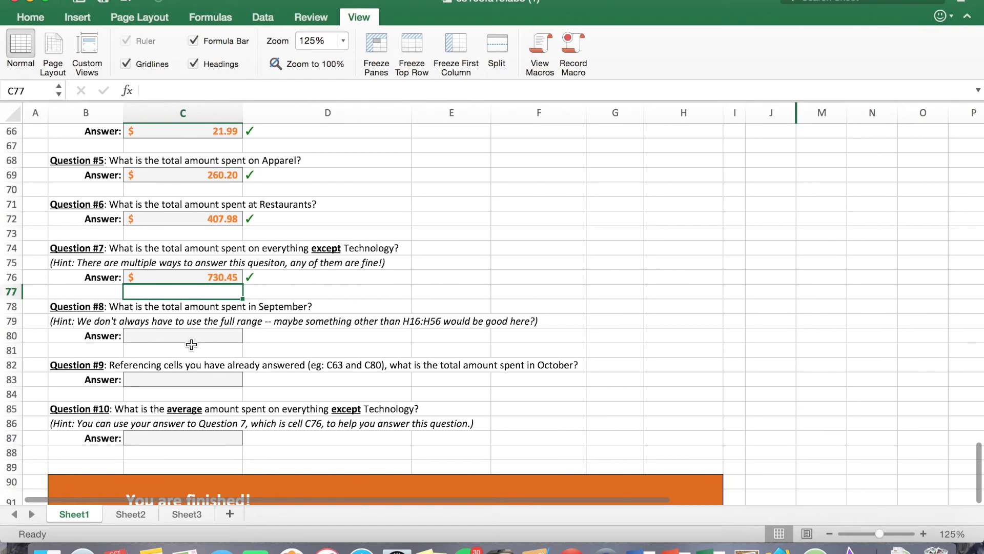
pyautogui.click(191, 335)
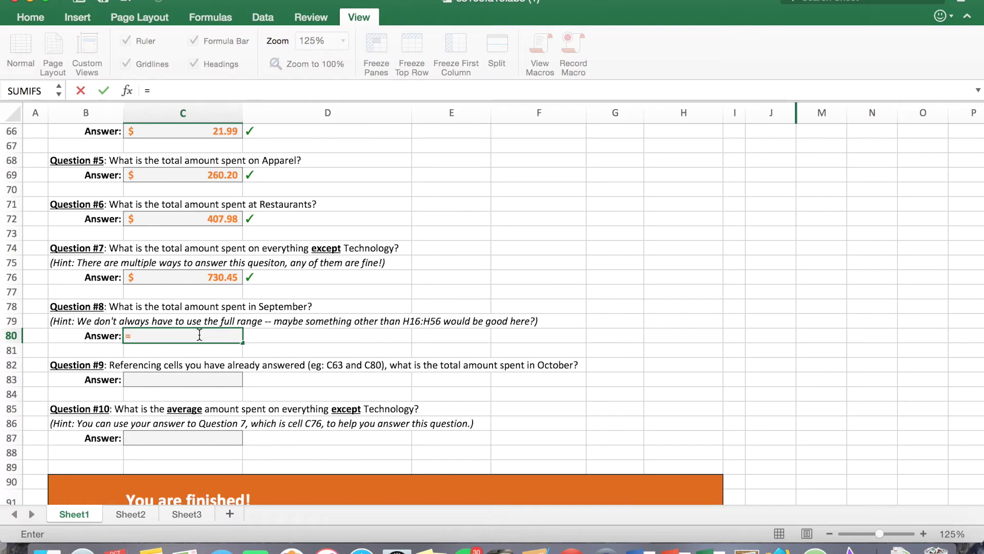
pyautogui.write('SUM')
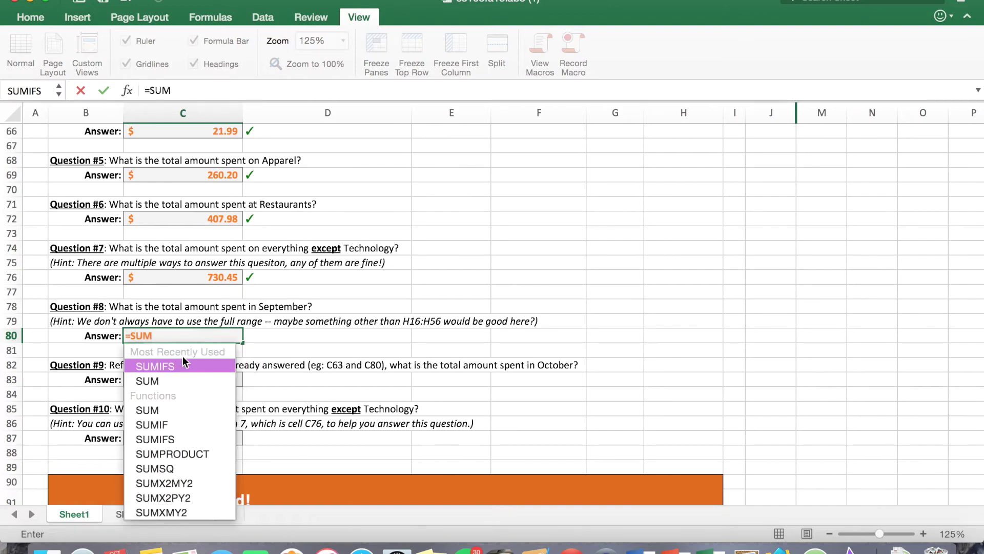
pyautogui.doubleClick(164, 382)
pyautogui.scroll(3, 600, 297)
pyautogui.scroll(15, 601, 297)
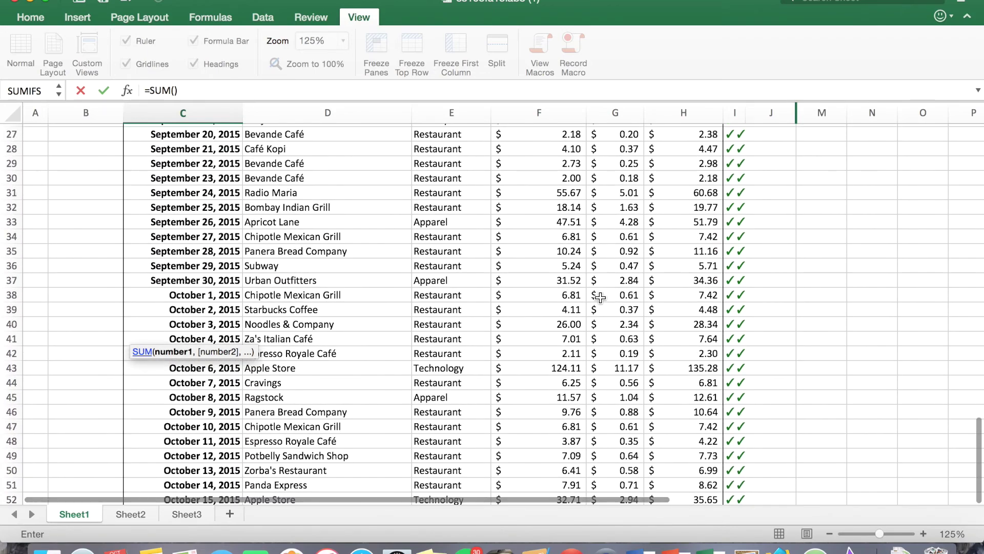
pyautogui.scroll(5, 600, 297)
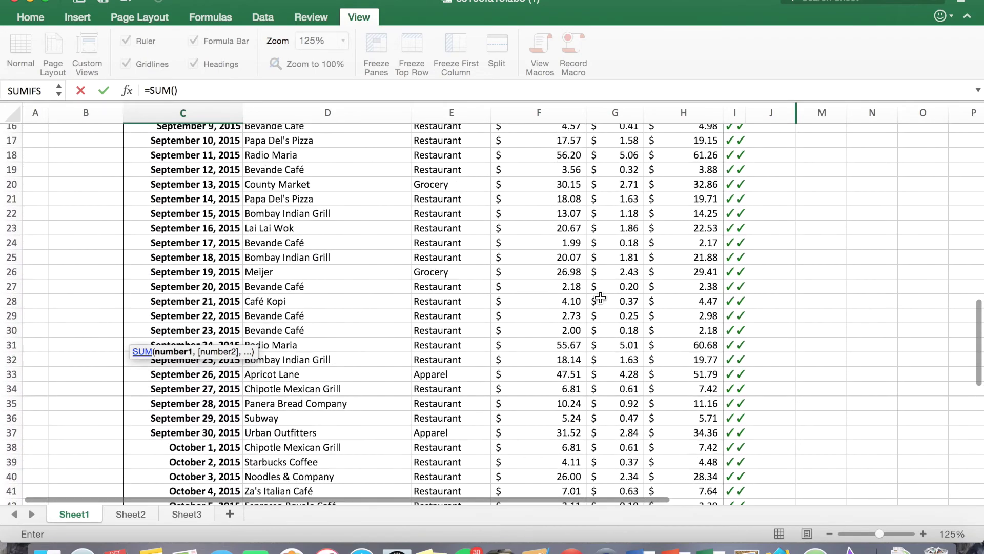
pyautogui.scroll(2, 599, 298)
pyautogui.moveTo(668, 150); pyautogui.dragTo(665, 452)
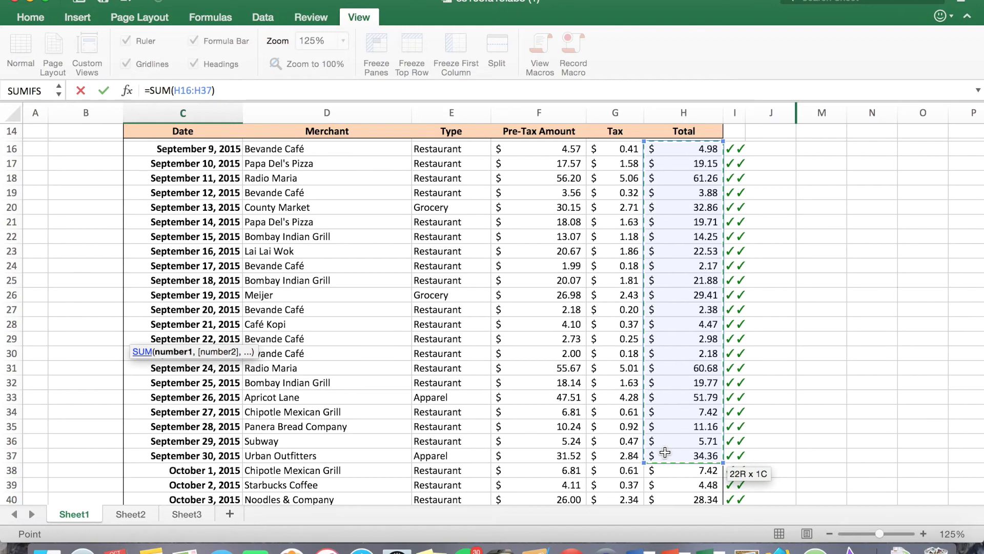
pyautogui.press('Return')
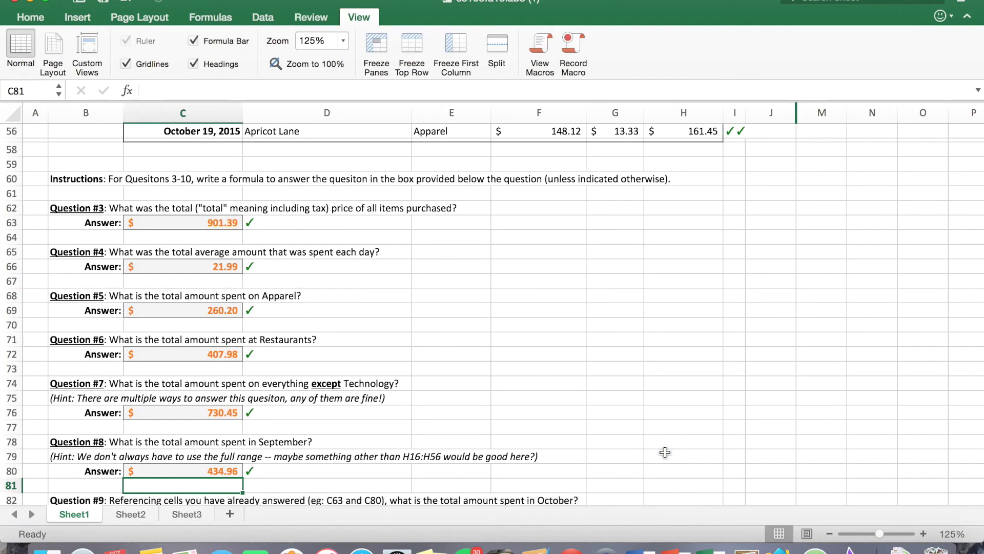
# - Answer Question #9 in cell C83 by subtracting the September total C80 from the overall total C63
pyautogui.scroll(-6, 664, 451)
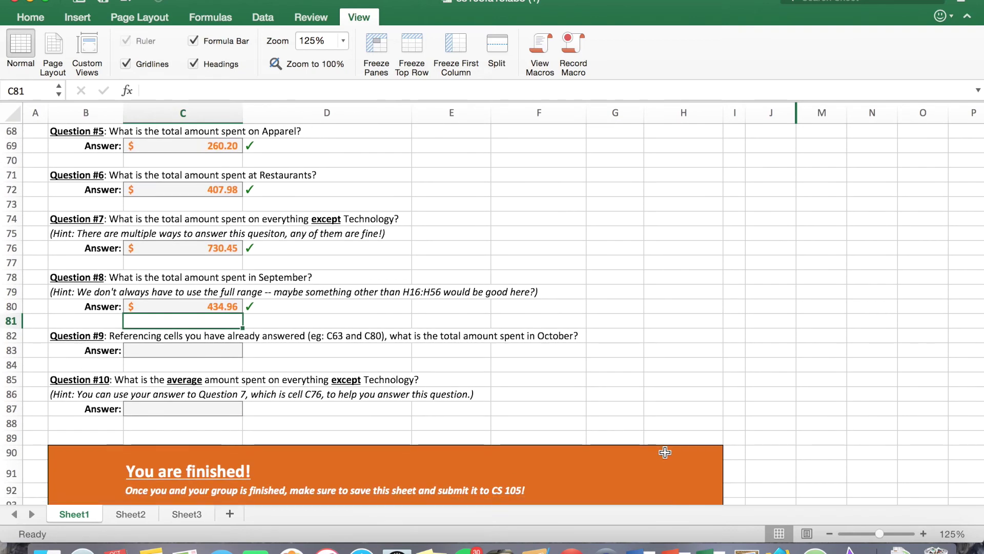
pyautogui.scroll(3, 665, 452)
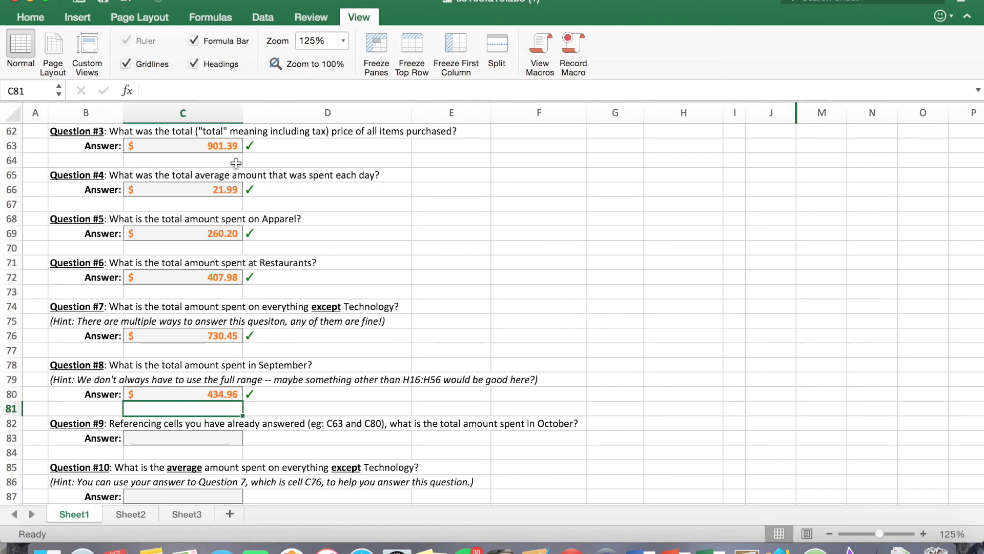
pyautogui.click(198, 439)
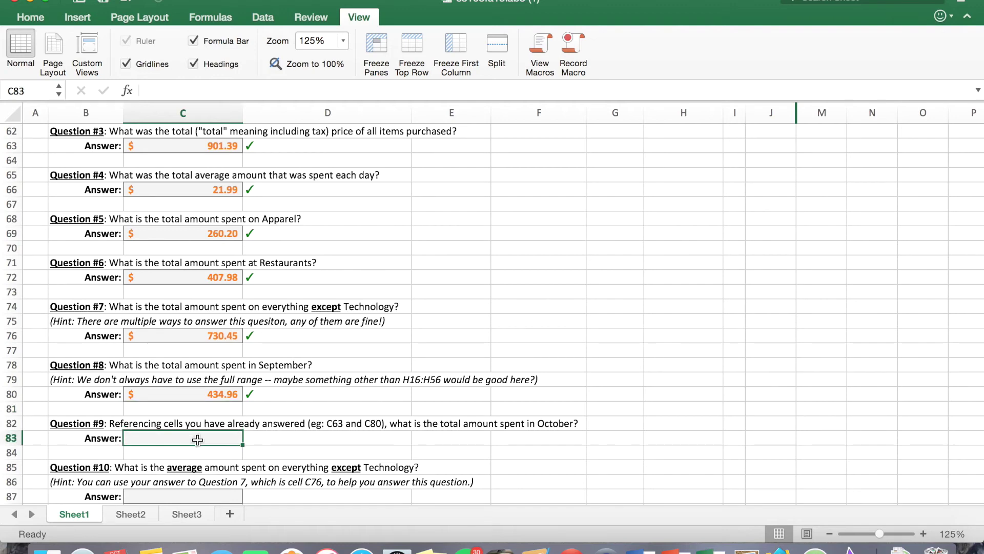
pyautogui.write('=')
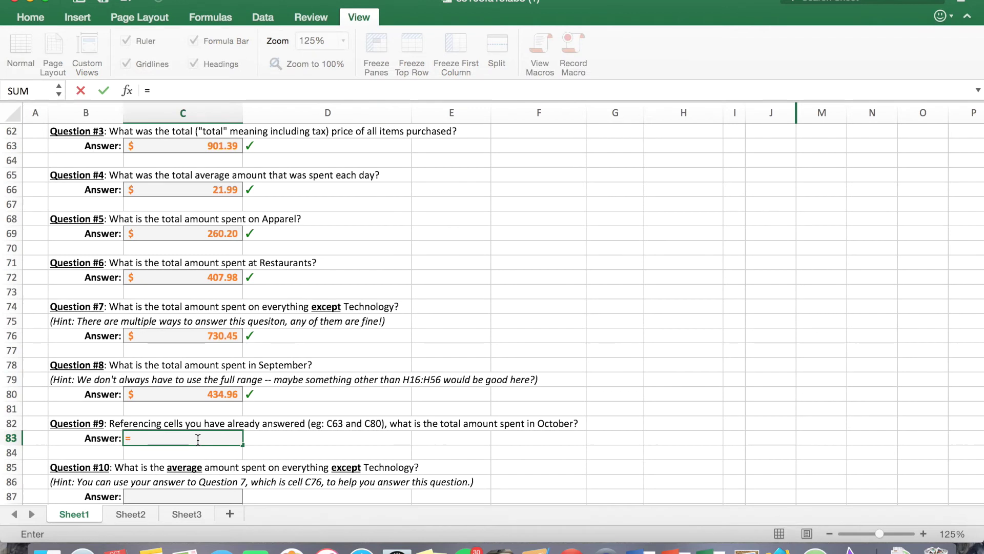
pyautogui.click(199, 149)
pyautogui.write('-')
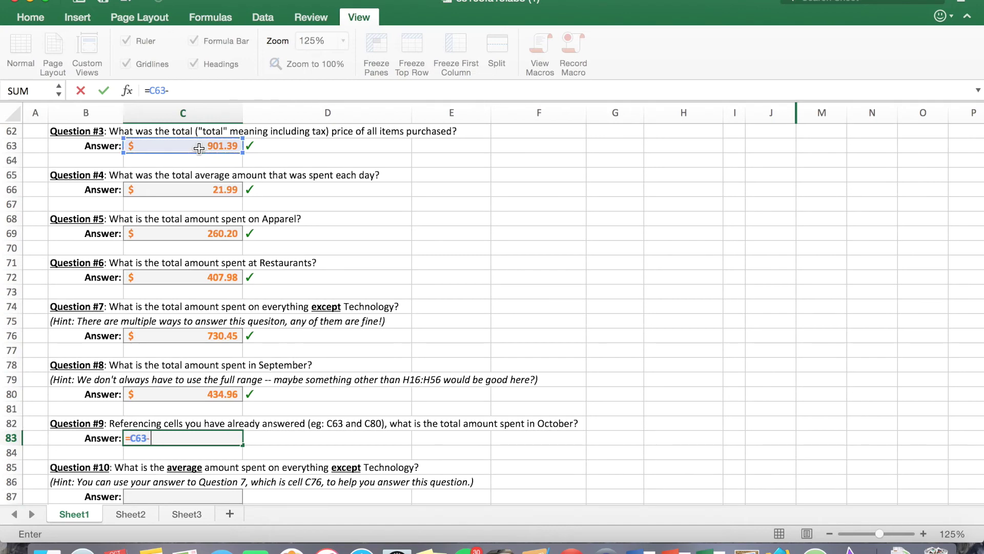
pyautogui.click(186, 394)
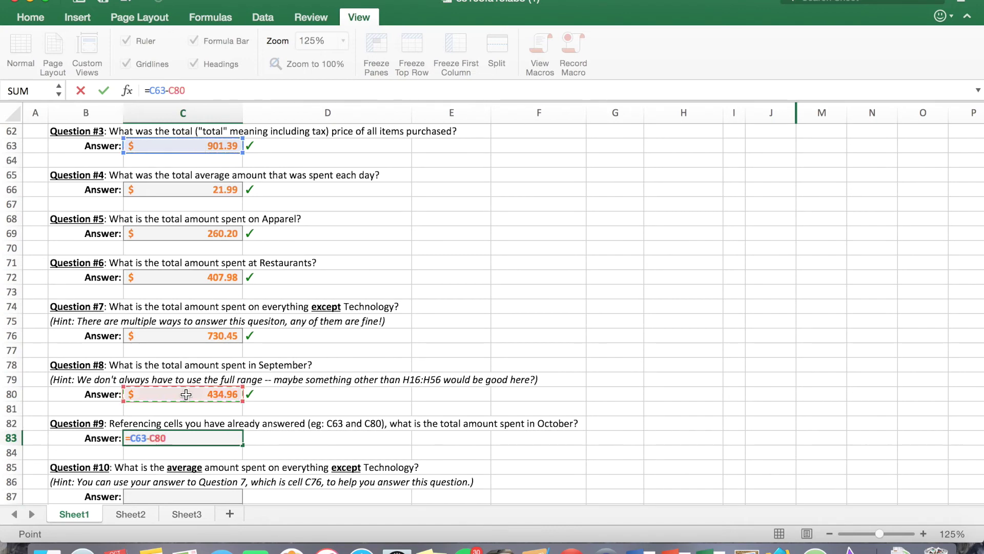
pyautogui.press('Return')
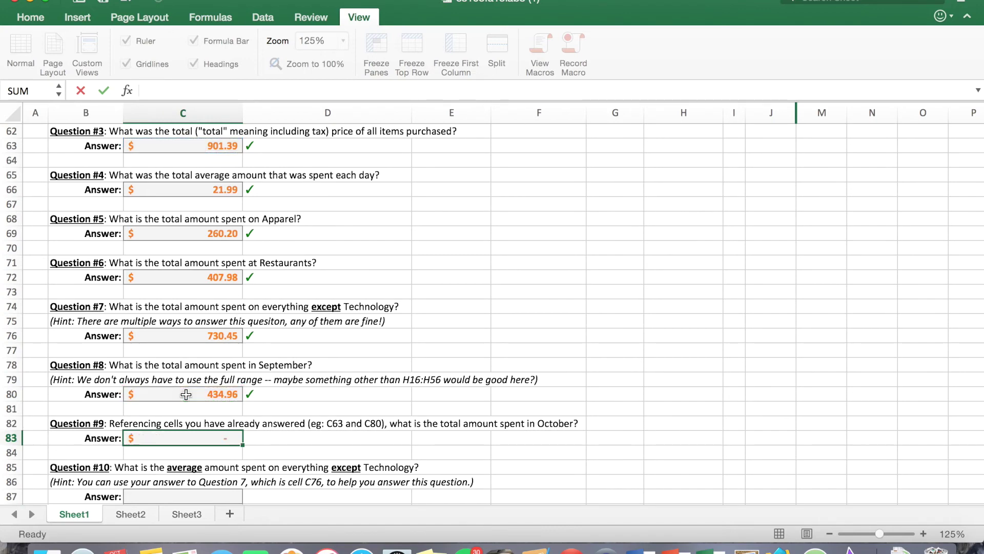
# - Begin the Question #10 formula in cell C87 by dividing C76 by a parenthesised expression that opens with COUNTA
pyautogui.scroll(-5, 342, 460)
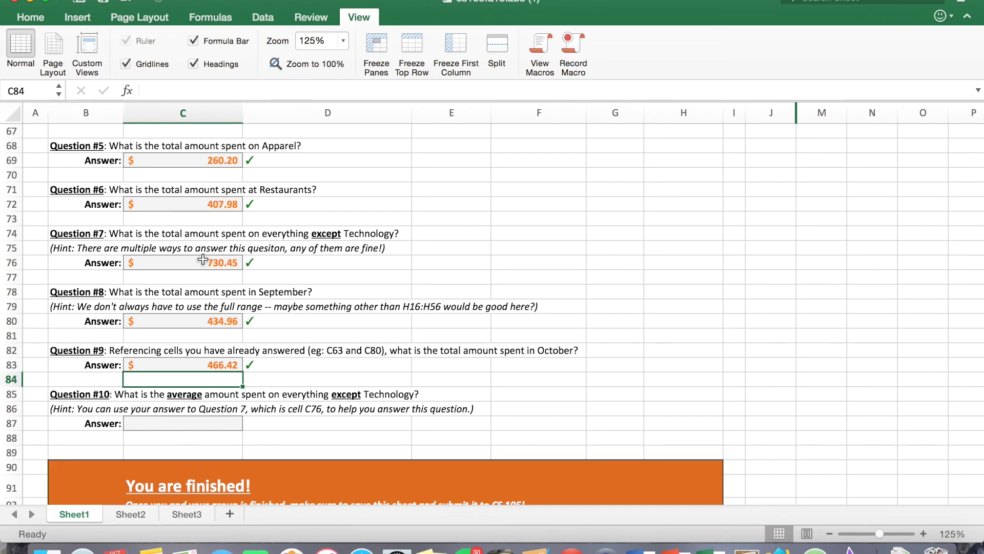
pyautogui.click(186, 422)
pyautogui.write('=')
pyautogui.click(232, 262)
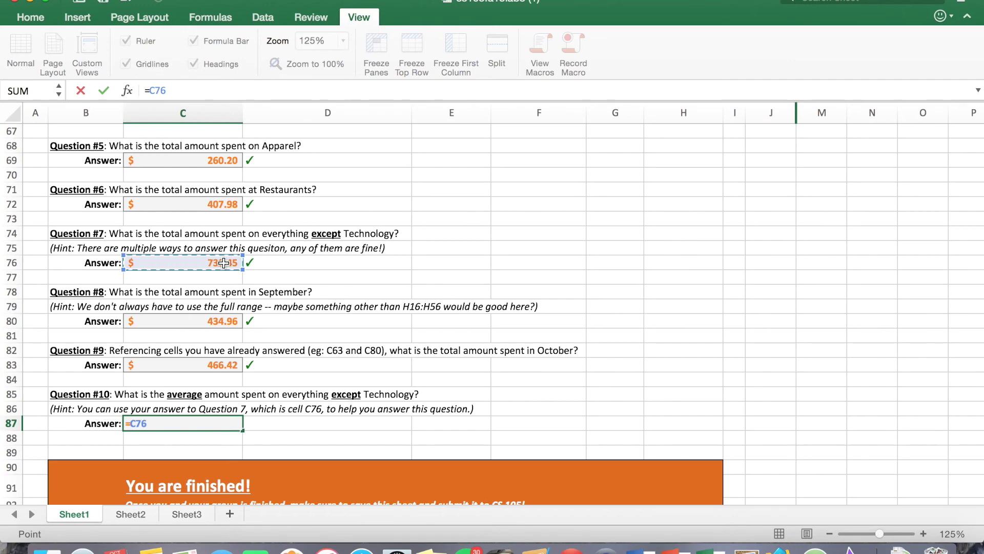
pyautogui.write('/')
pyautogui.write('(')
pyautogui.write('COUNTA')
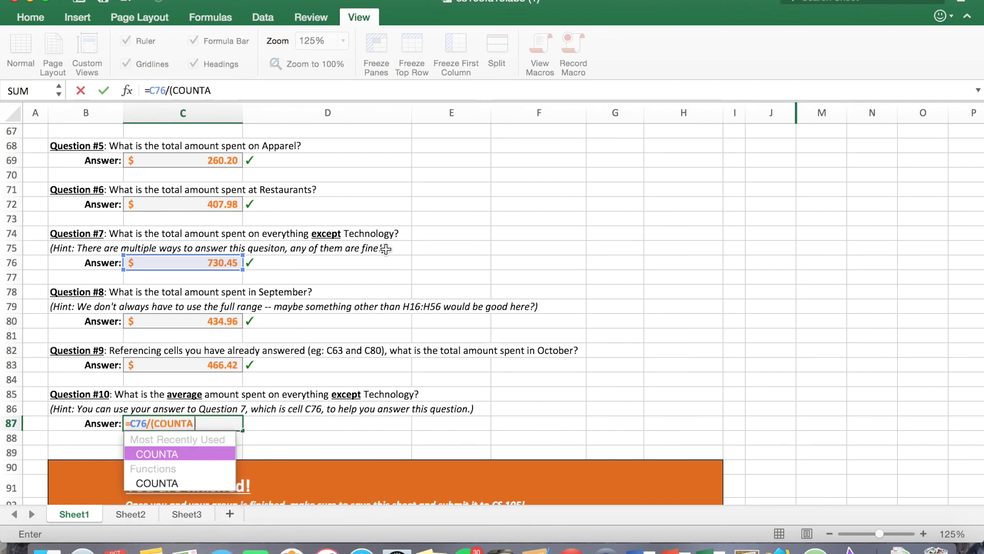
pyautogui.write('(')
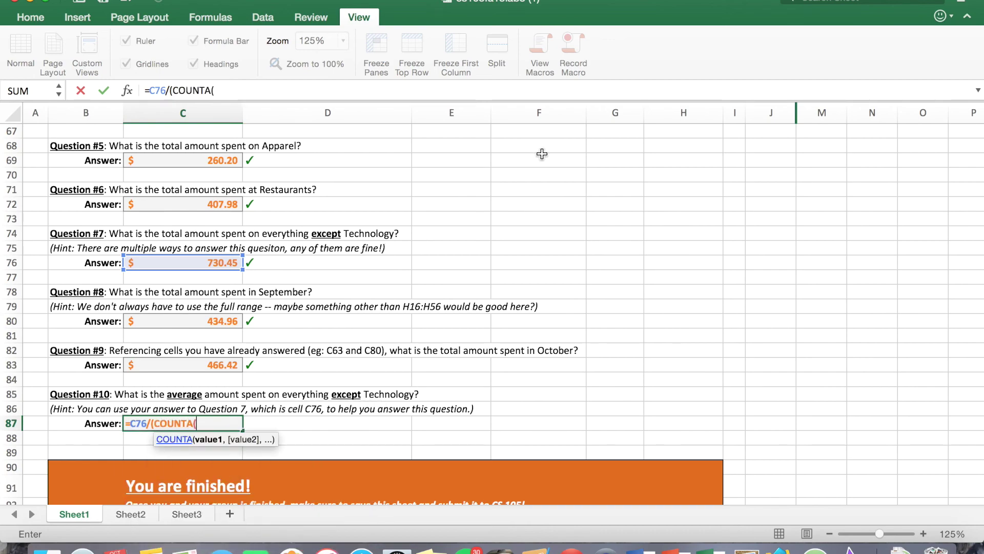
# - Give the COUNTA in the C87 formula the Type column range E16:E56 and close the function
pyautogui.scroll(10, 541, 154)
pyautogui.scroll(8, 541, 154)
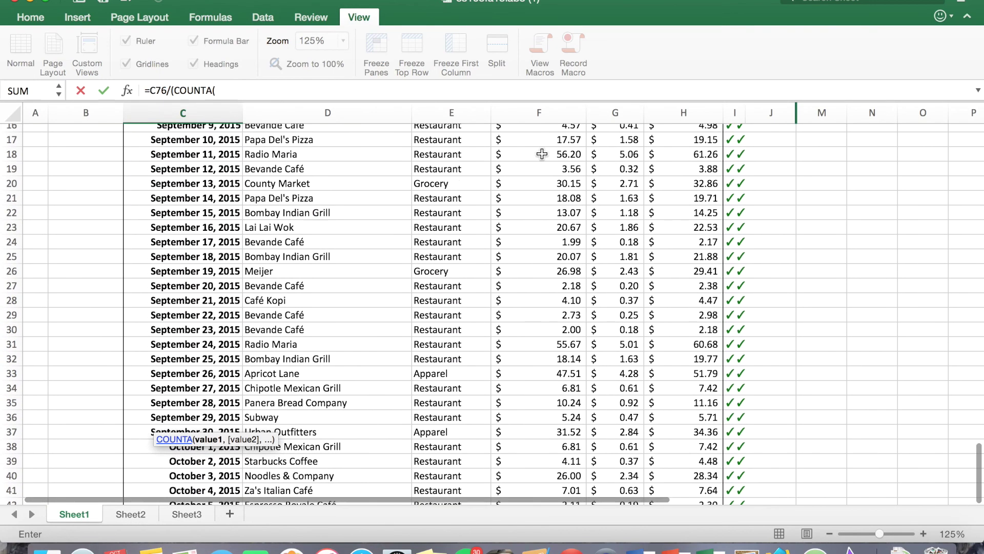
pyautogui.scroll(-2, 507, 159)
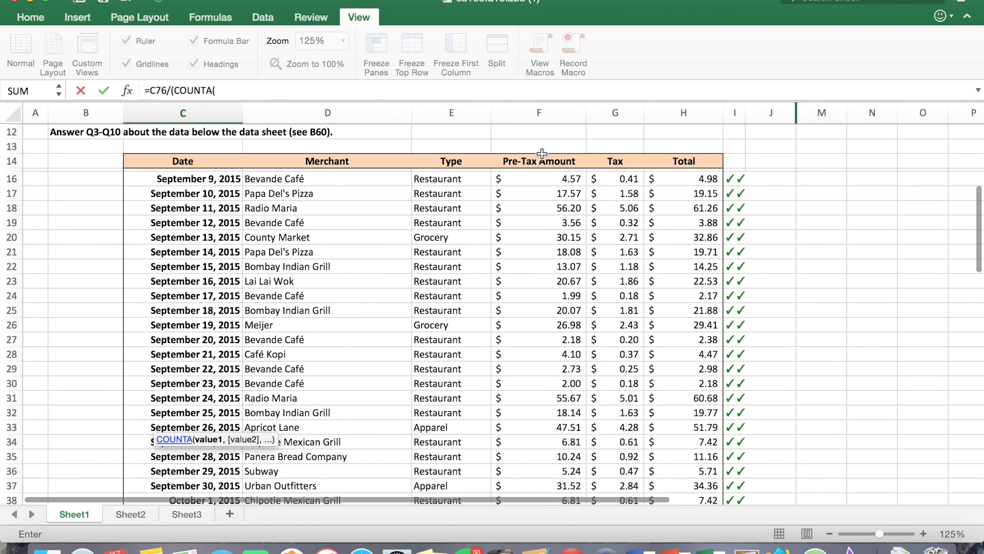
pyautogui.click(449, 177)
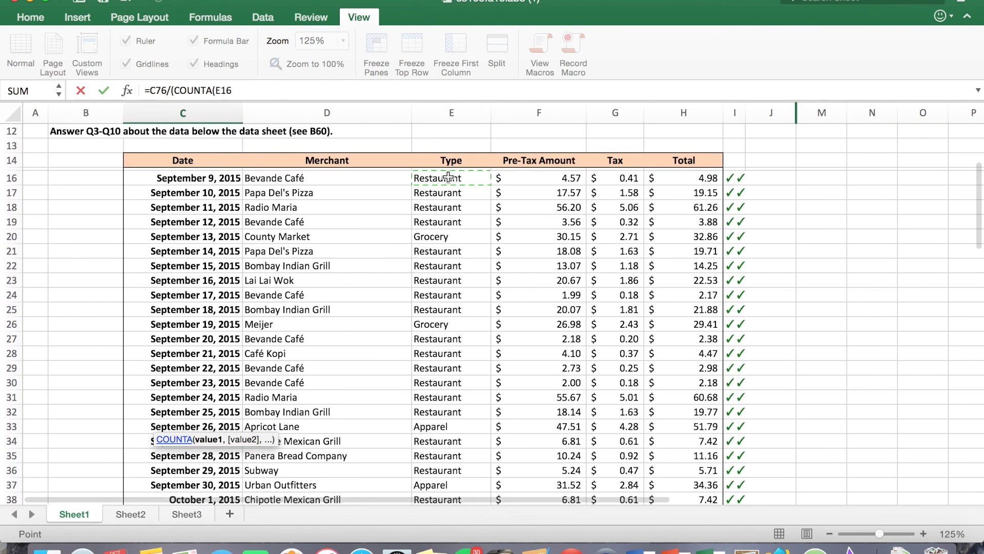
pyautogui.moveTo(448, 177); pyautogui.dragTo(449, 501)
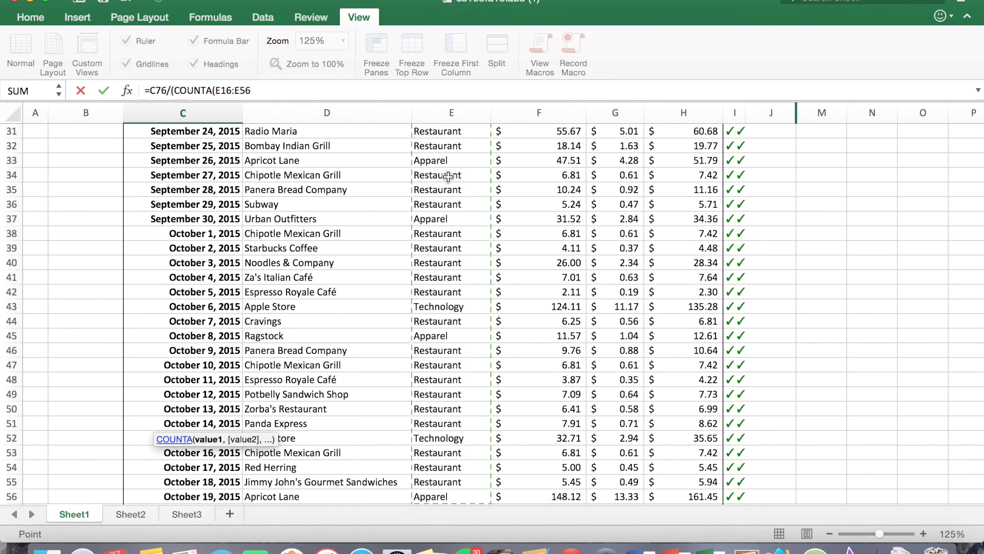
pyautogui.write(')')
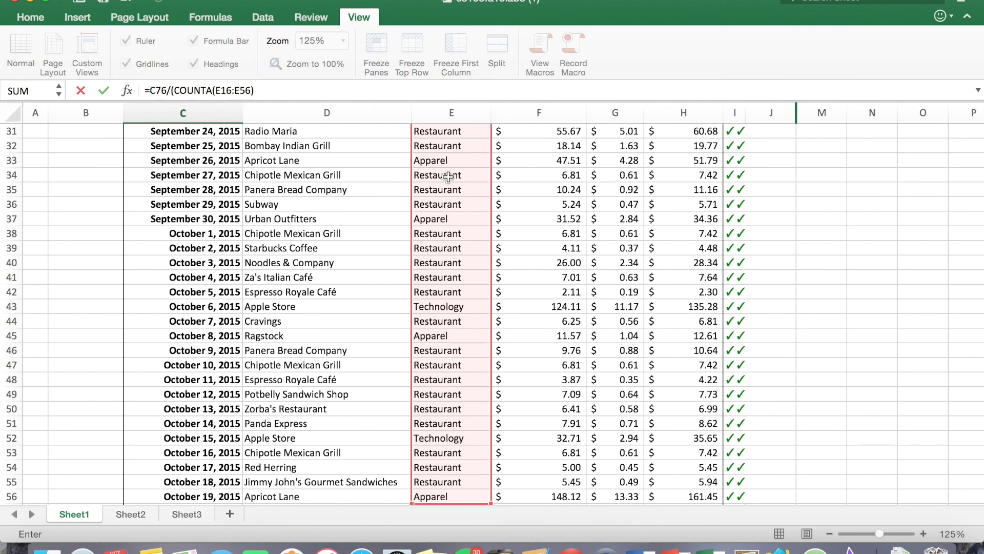
# - Subtract a COUNTIF from the COUNTA in the C87 formula, using the Type column E16:E56 as its range
pyautogui.write('-COU')
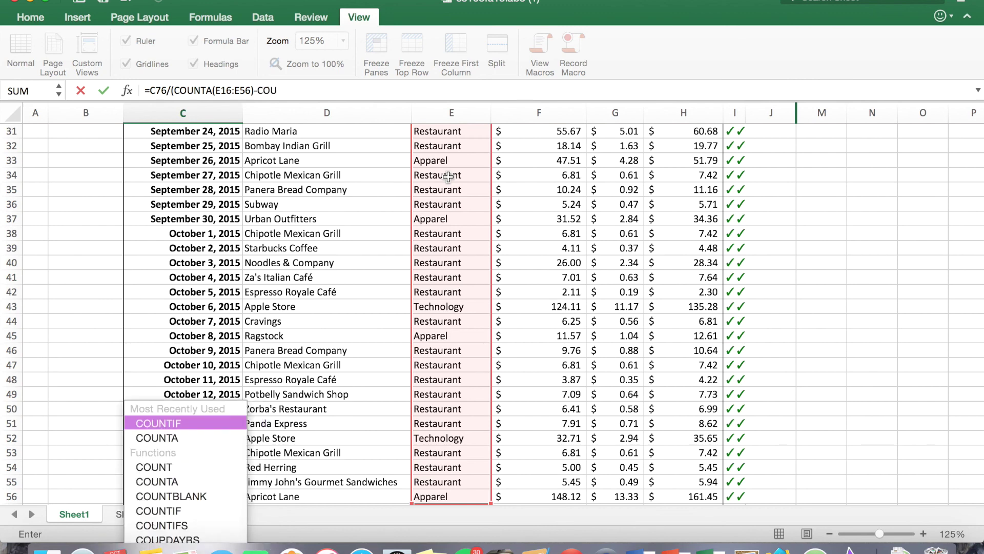
pyautogui.write('NTIF')
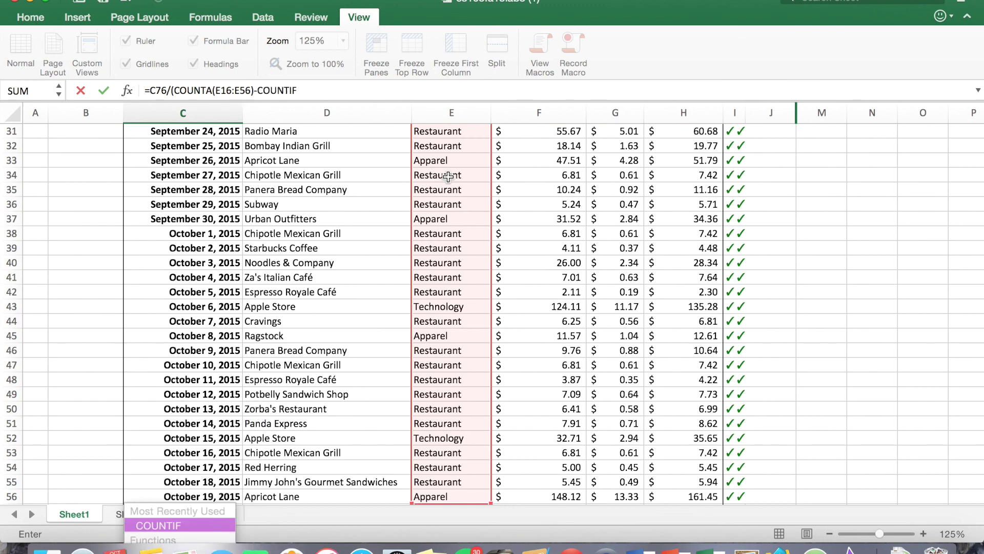
pyautogui.doubleClick(188, 525)
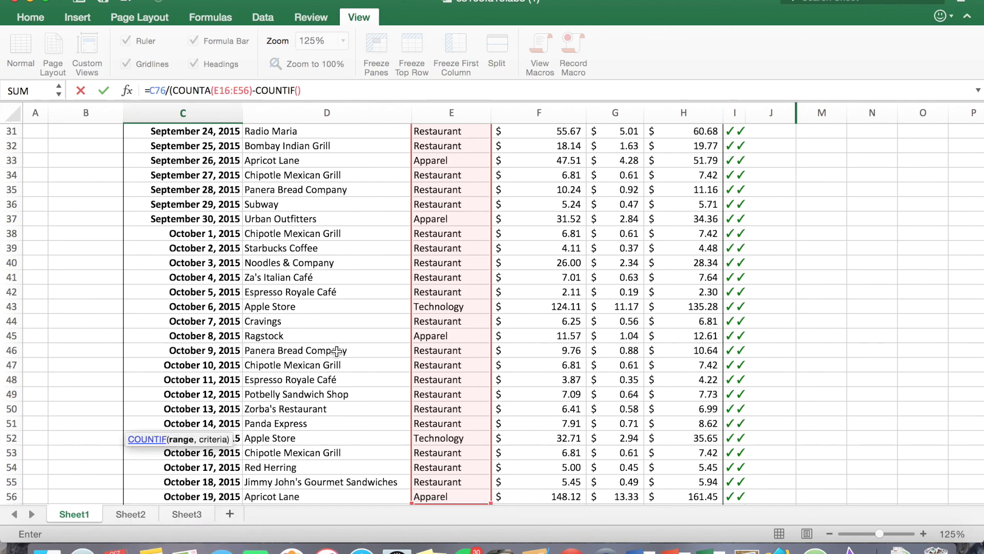
pyautogui.scroll(10, 483, 246)
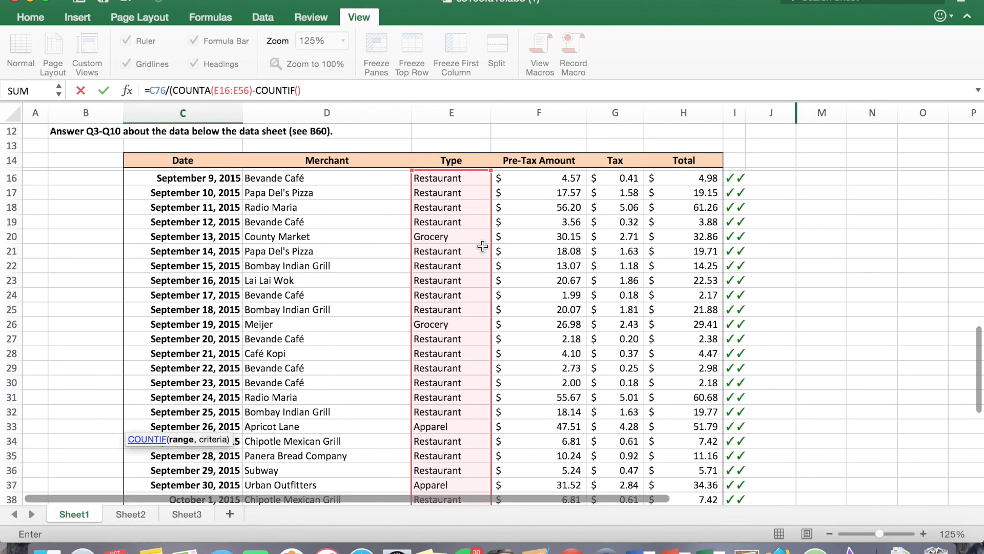
pyautogui.click(444, 178)
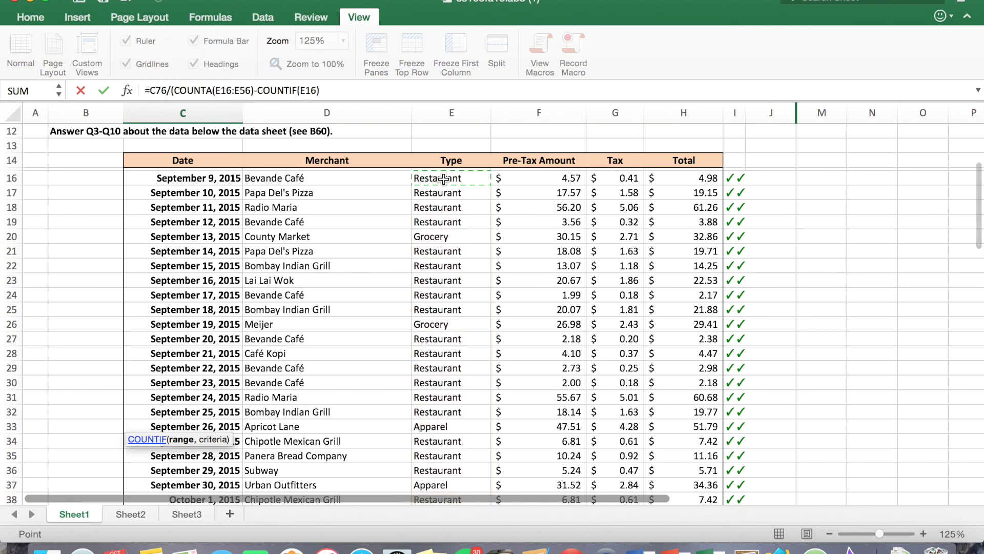
pyautogui.press('shift+super+Down')
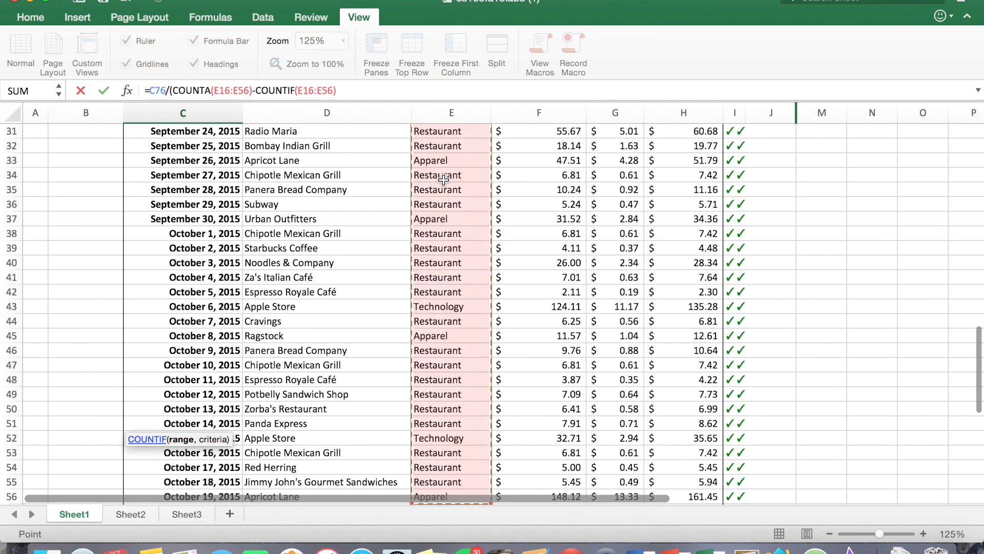
# - Complete the C87 formula with "Technology" as the COUNTIF criterion
pyautogui.write(', ')
pyautogui.write('"Techno')
pyautogui.write('lo')
pyautogui.write('gy")')
pyautogui.press('Return')
pyautogui.scroll(-3, 465, 357)
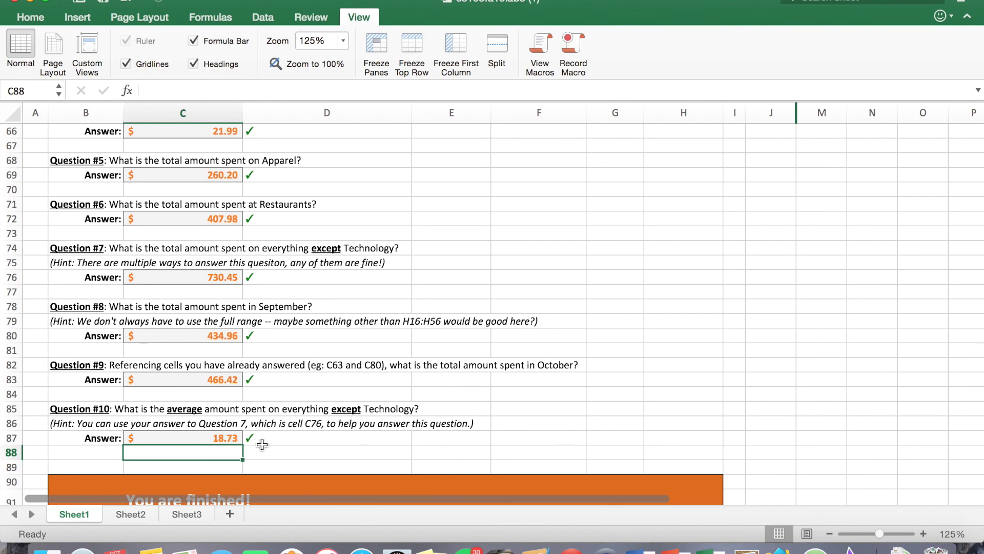
pyautogui.scroll(-5, 262, 444)
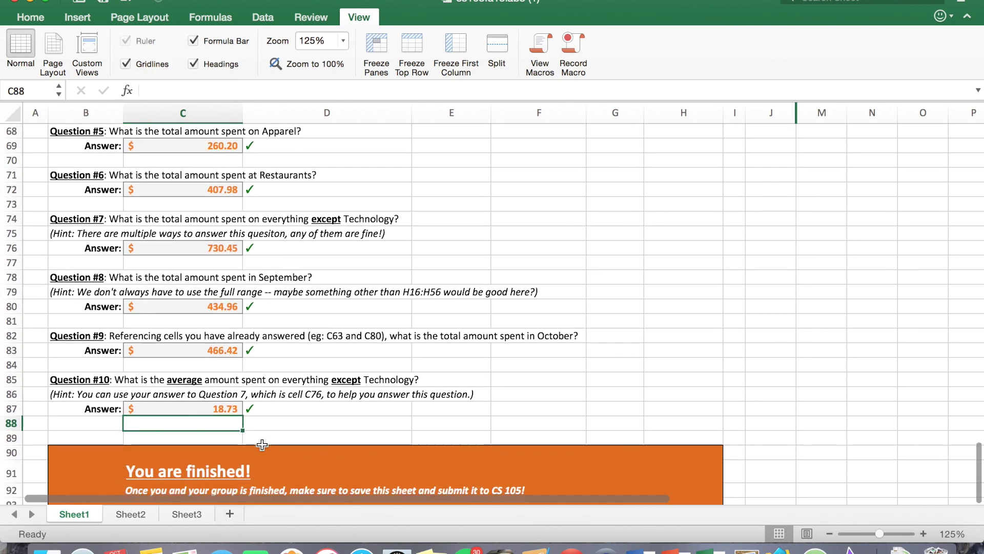